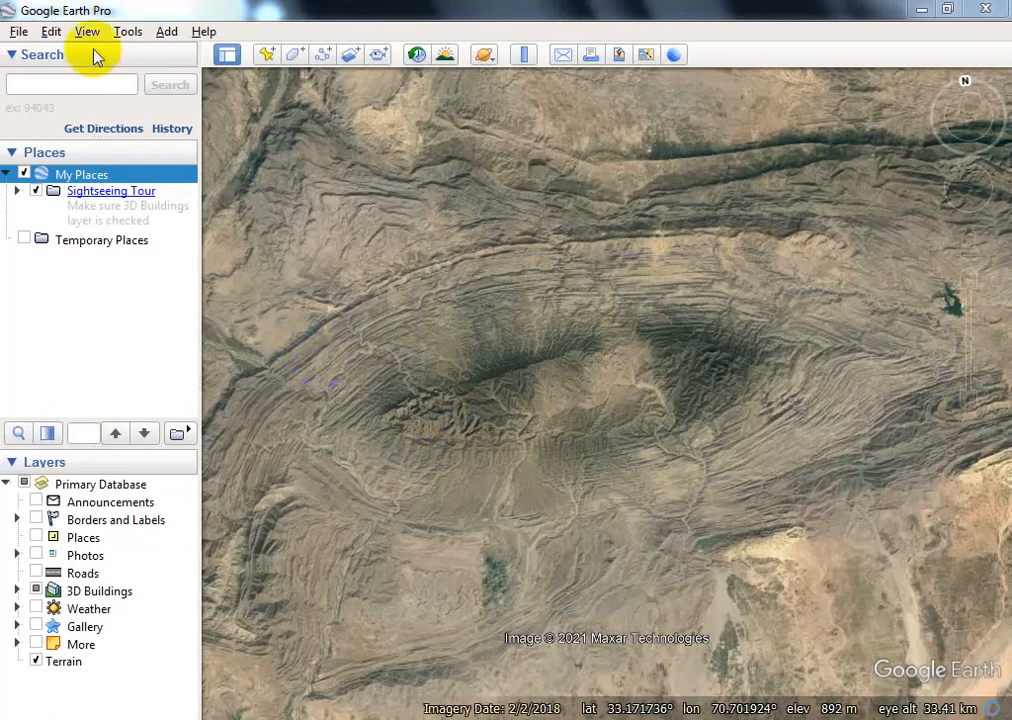
# - Draw a path named "elevation" that zigzags densely back and forth across the oval ridge structure in the imagery
pyautogui.click(333, 57)
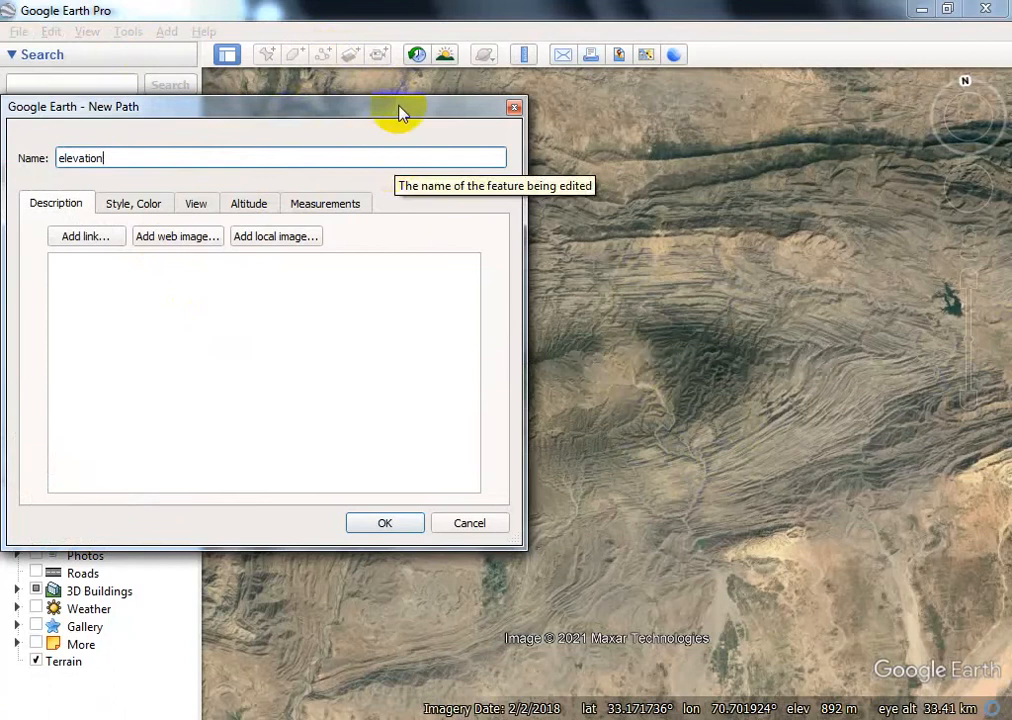
pyautogui.moveTo(400, 113); pyautogui.dragTo(189, 116)
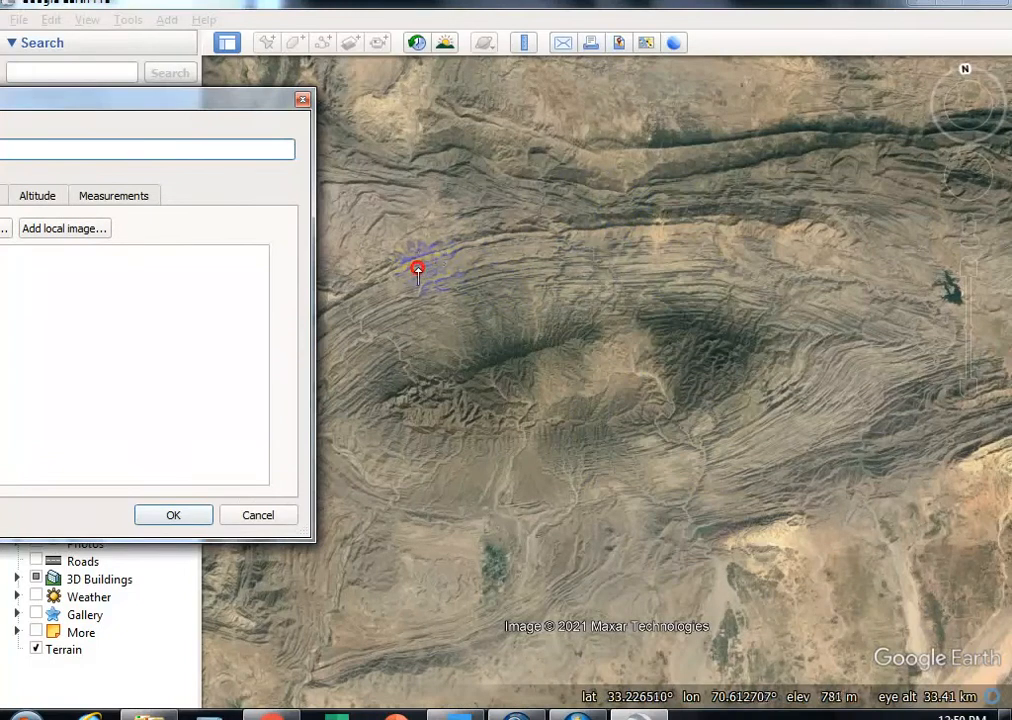
pyautogui.moveTo(418, 268)
pyautogui.mouseDown()
pyautogui.moveTo(792, 275)
pyautogui.moveTo(373, 323)
pyautogui.moveTo(459, 343)
pyautogui.moveTo(700, 334)
pyautogui.moveTo(548, 300)
pyautogui.moveTo(644, 326)
pyautogui.moveTo(662, 294)
pyautogui.moveTo(452, 263)
pyautogui.moveTo(688, 290)
pyautogui.moveTo(571, 373)
pyautogui.moveTo(310, 402)
pyautogui.moveTo(490, 300)
pyautogui.moveTo(576, 316)
pyautogui.moveTo(474, 294)
pyautogui.moveTo(576, 407)
pyautogui.moveTo(772, 346)
pyautogui.moveTo(689, 343)
pyautogui.moveTo(718, 350)
pyautogui.moveTo(686, 356)
pyautogui.moveTo(520, 350)
pyautogui.moveTo(662, 305)
pyautogui.moveTo(325, 430)
pyautogui.moveTo(350, 450)
pyautogui.moveTo(718, 395)
pyautogui.moveTo(384, 410)
pyautogui.moveTo(623, 388)
pyautogui.moveTo(402, 411)
pyautogui.moveTo(712, 395)
pyautogui.moveTo(576, 422)
pyautogui.moveTo(772, 338)
pyautogui.moveTo(514, 391)
pyautogui.moveTo(620, 355)
pyautogui.moveTo(447, 348)
pyautogui.moveTo(778, 325)
pyautogui.moveTo(707, 343)
pyautogui.moveTo(640, 416)
pyautogui.moveTo(708, 437)
pyautogui.moveTo(542, 452)
pyautogui.moveTo(718, 418)
pyautogui.moveTo(440, 451)
pyautogui.moveTo(606, 440)
pyautogui.moveTo(784, 389)
pyautogui.moveTo(707, 413)
pyautogui.mouseUp()
pyautogui.click(174, 516)
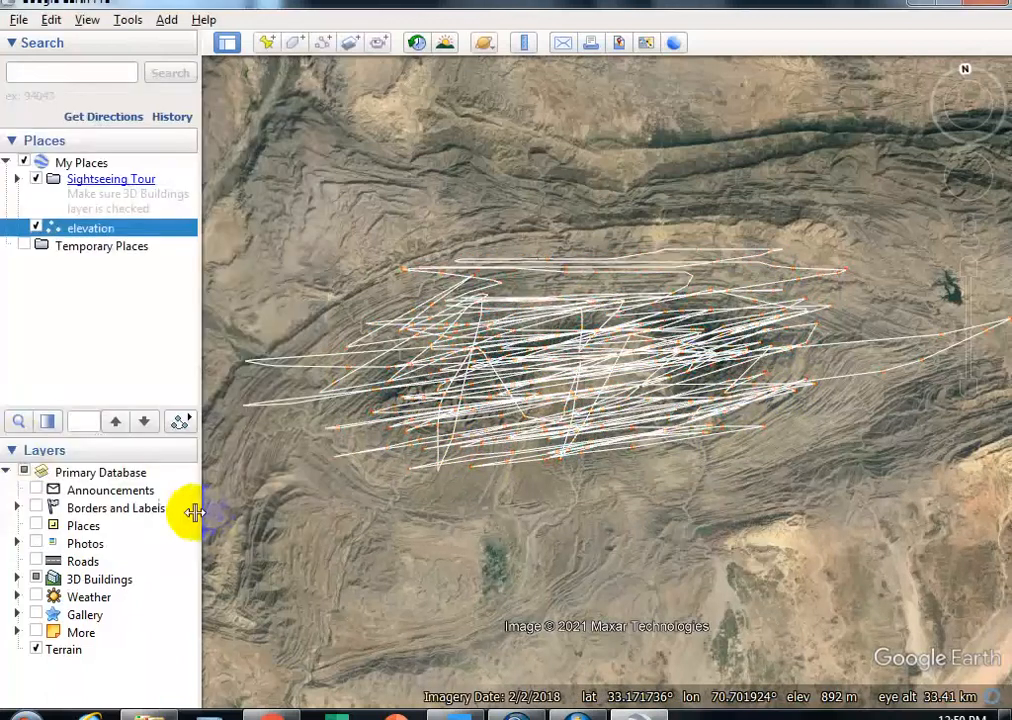
# - Save the elevation path as the KML file "elevation" in the practice folder on Local Disk (E:)
pyautogui.rightClick(68, 233)
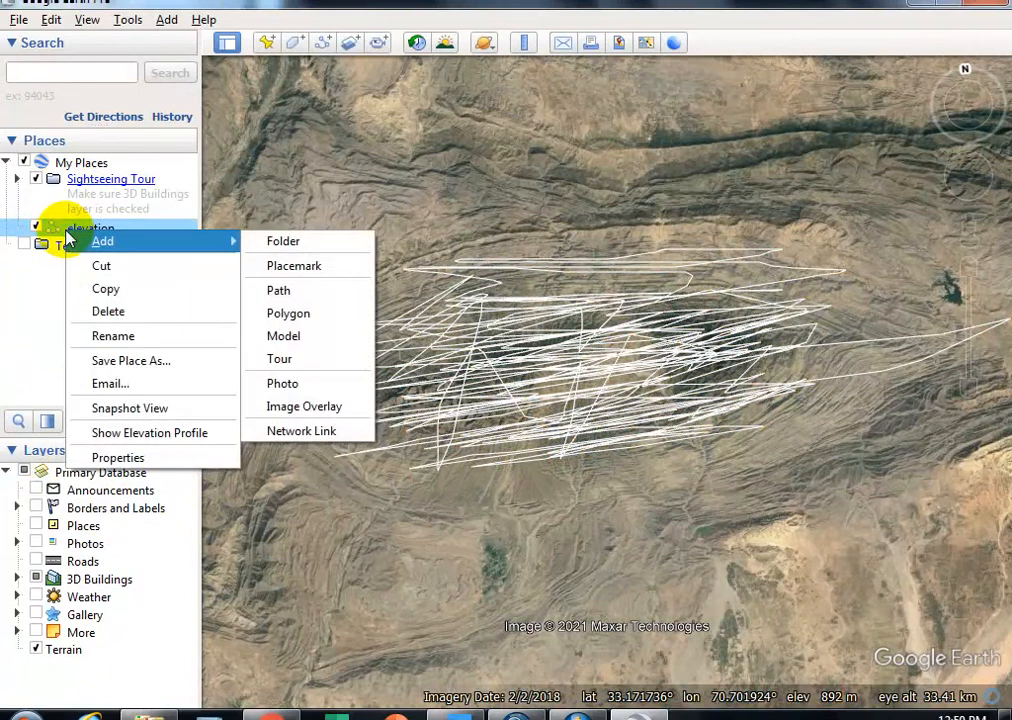
pyautogui.click(100, 362)
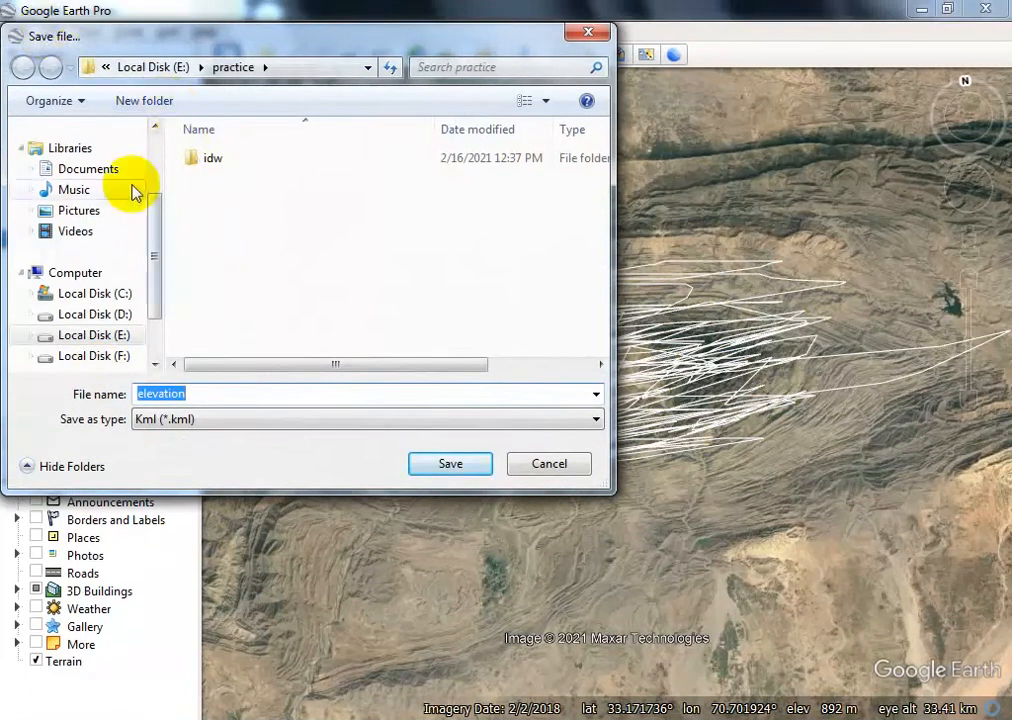
pyautogui.click(91, 337)
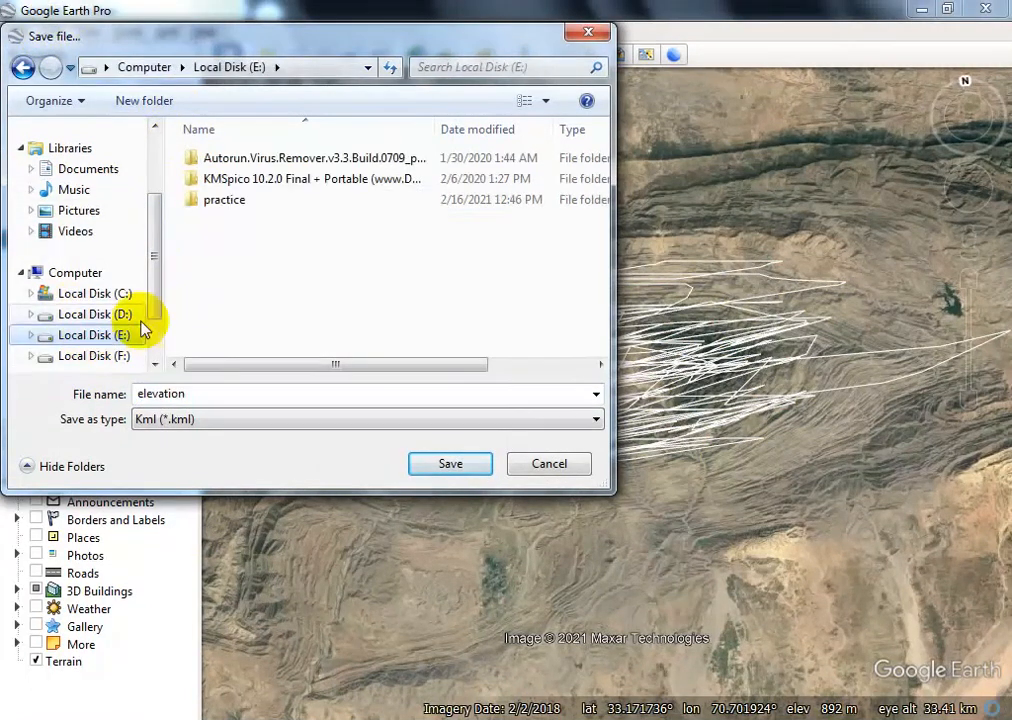
pyautogui.doubleClick(210, 201)
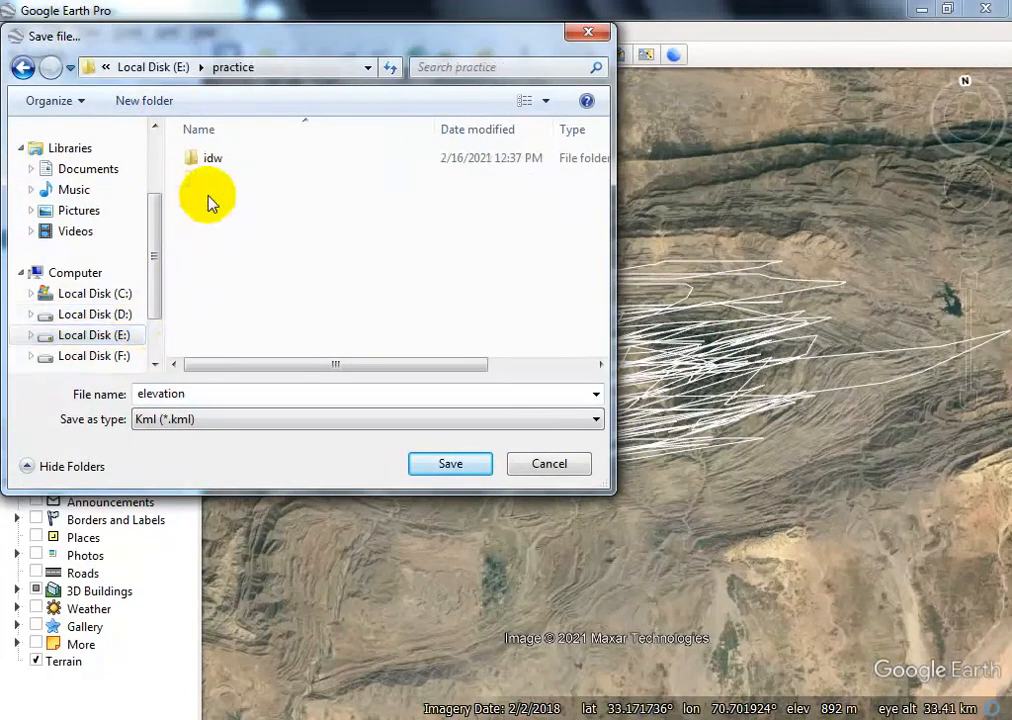
pyautogui.click(452, 465)
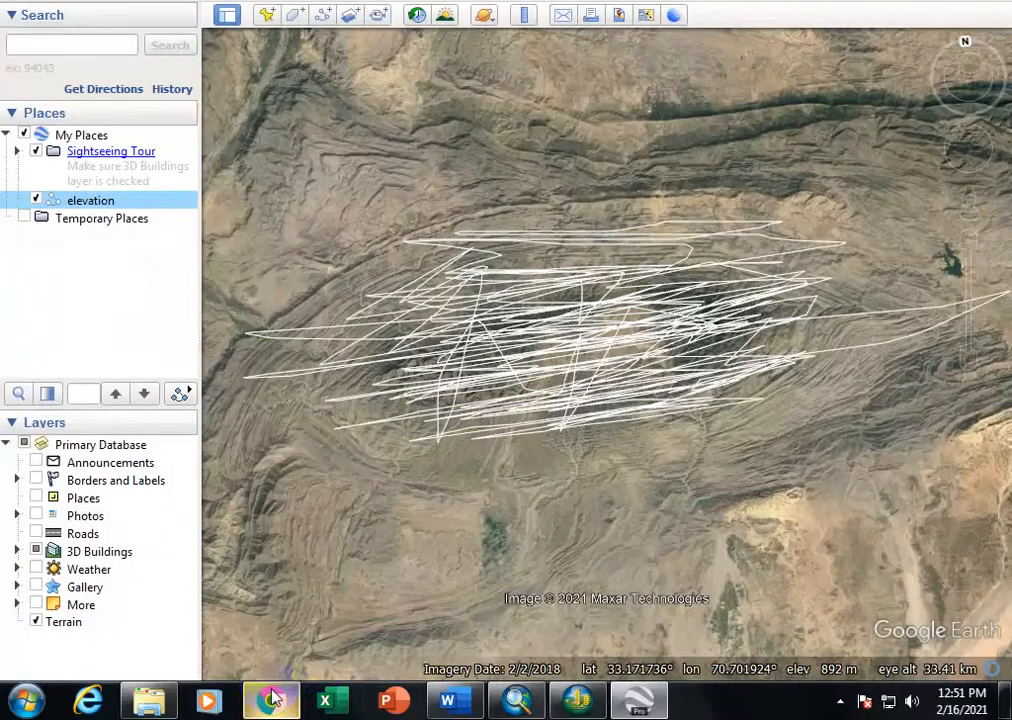
# - Switch to Chrome and return to the GPS Visualizer page for finding missing elevations, gpsvisualizer.com/elevation
pyautogui.click(272, 700)
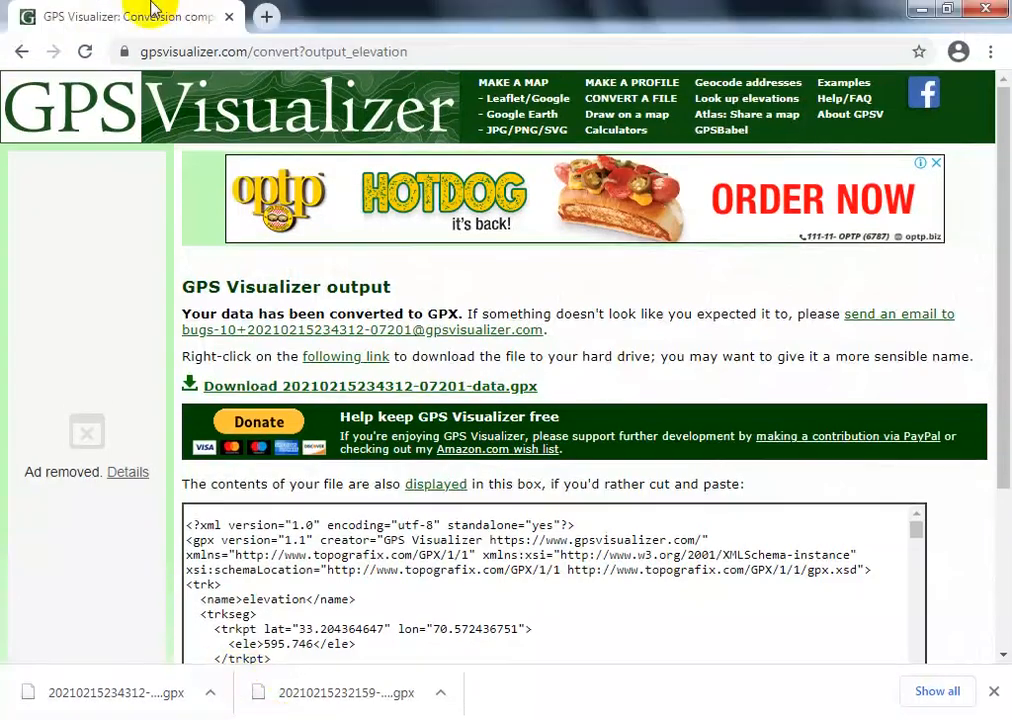
pyautogui.click(21, 12)
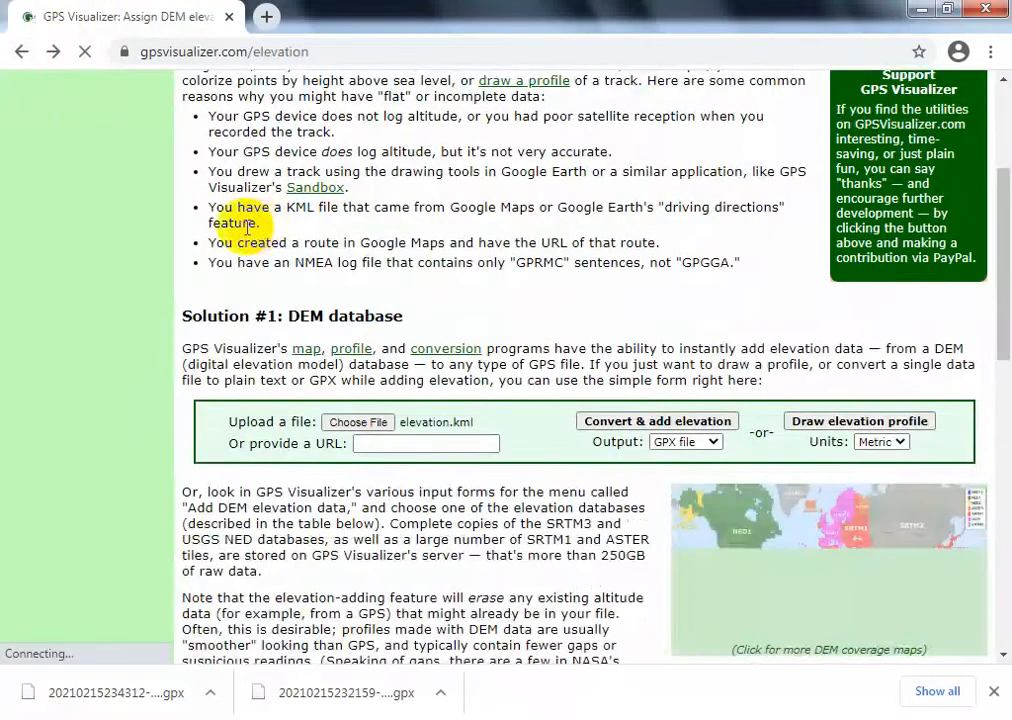
pyautogui.scroll(3, 258, 296)
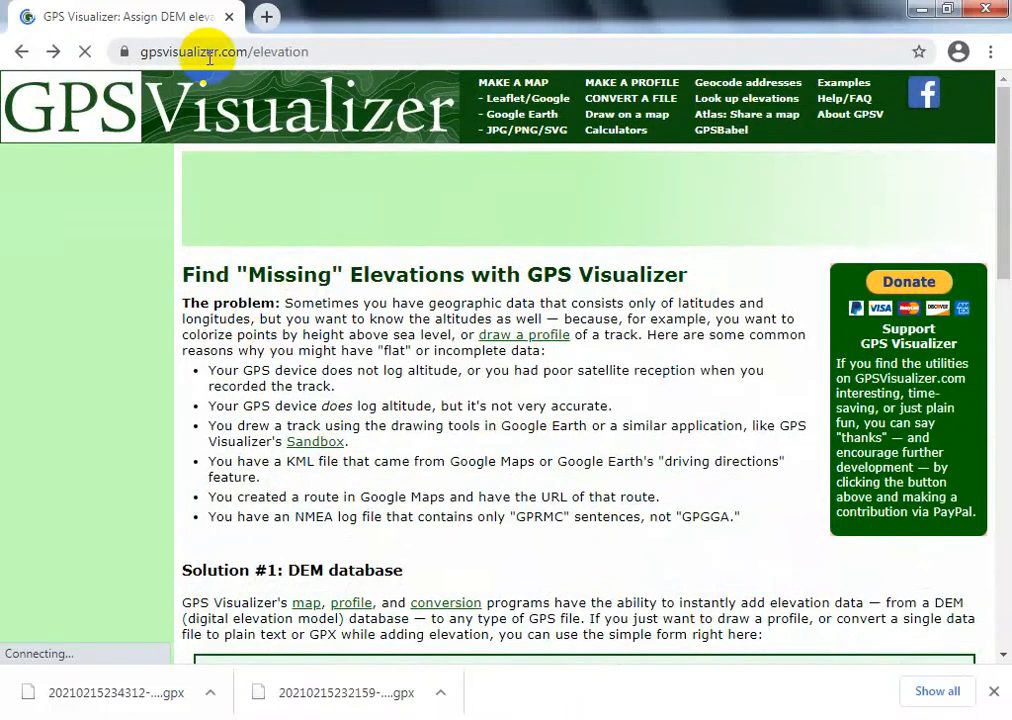
pyautogui.click(164, 48)
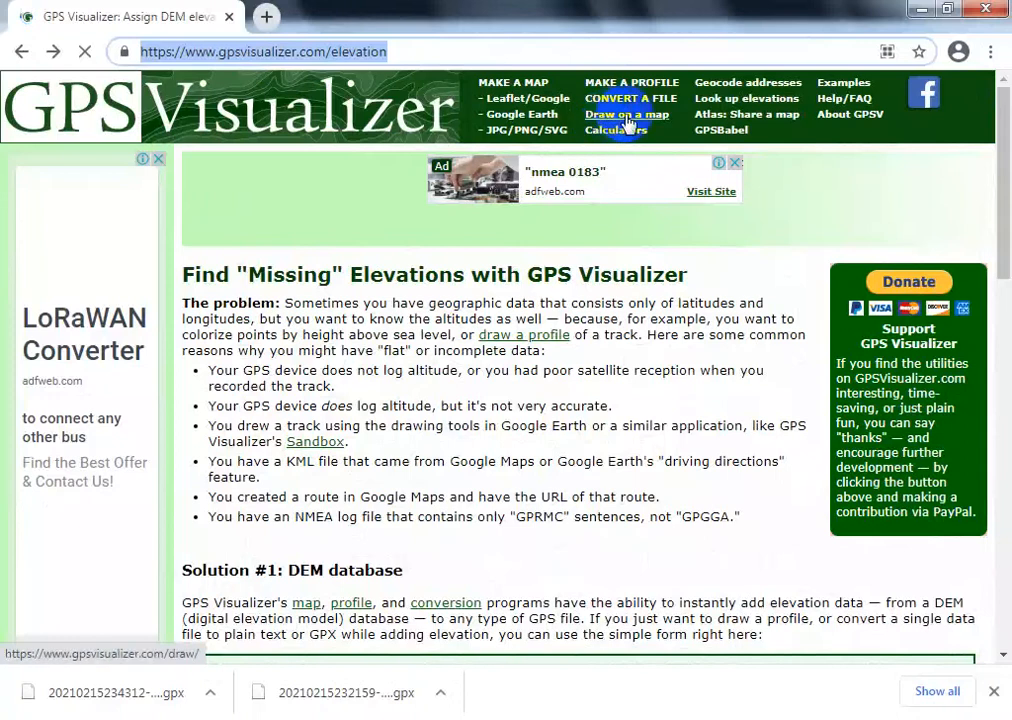
pyautogui.click(716, 102)
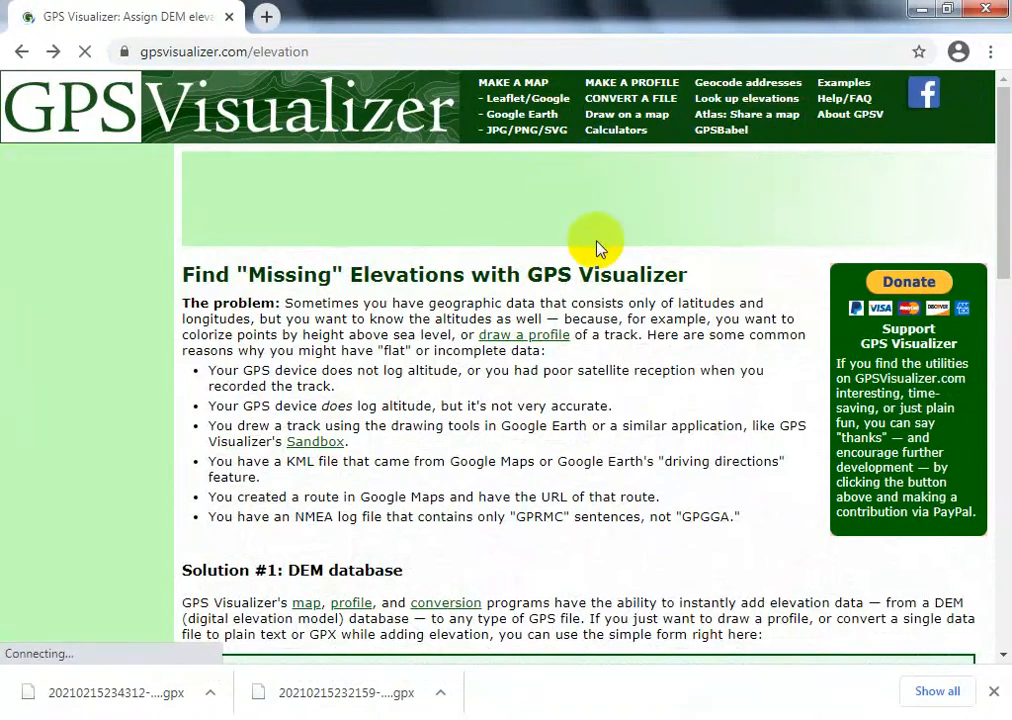
# - Upload elevation.kml from the practice folder to the DEM database form and convert it to a GPX file with elevation added
pyautogui.scroll(-3, 597, 245)
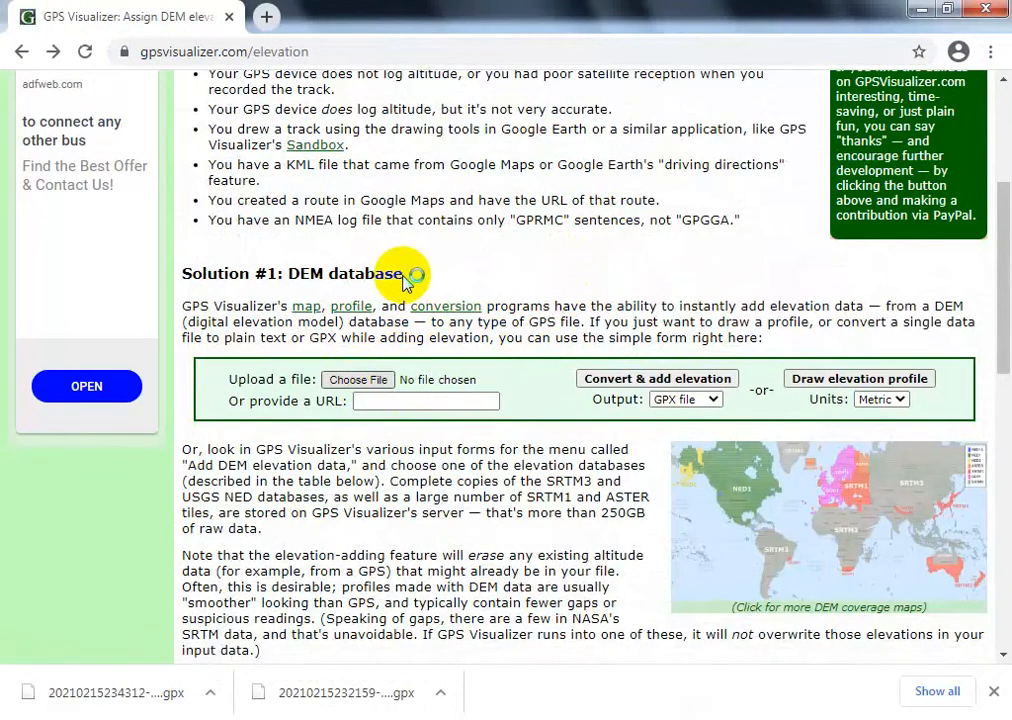
pyautogui.click(359, 387)
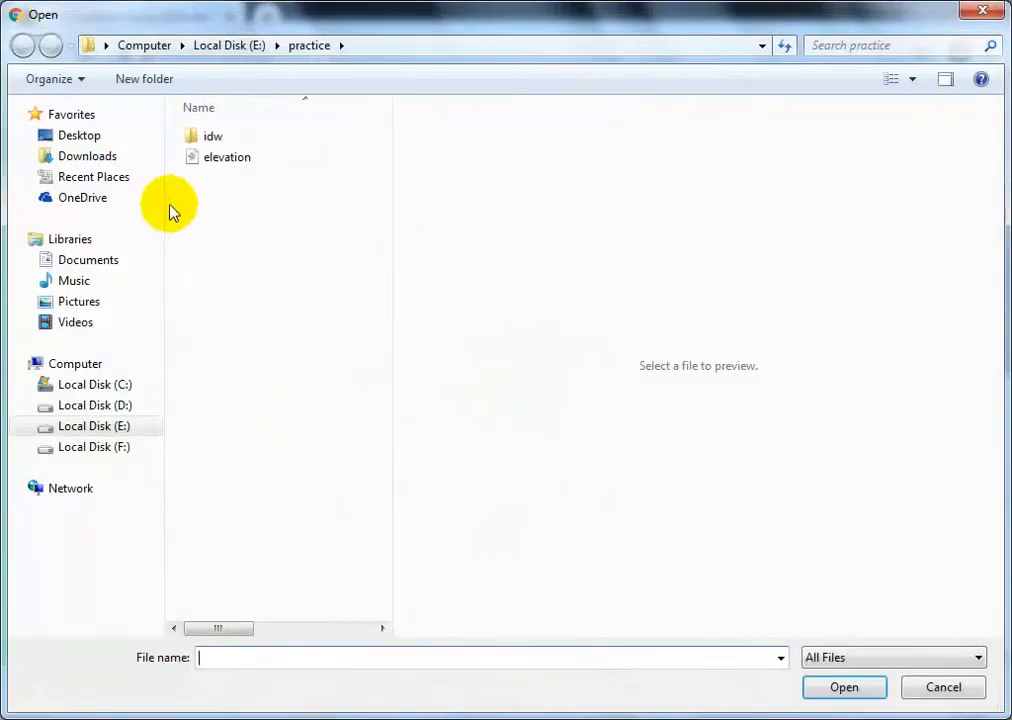
pyautogui.click(229, 160)
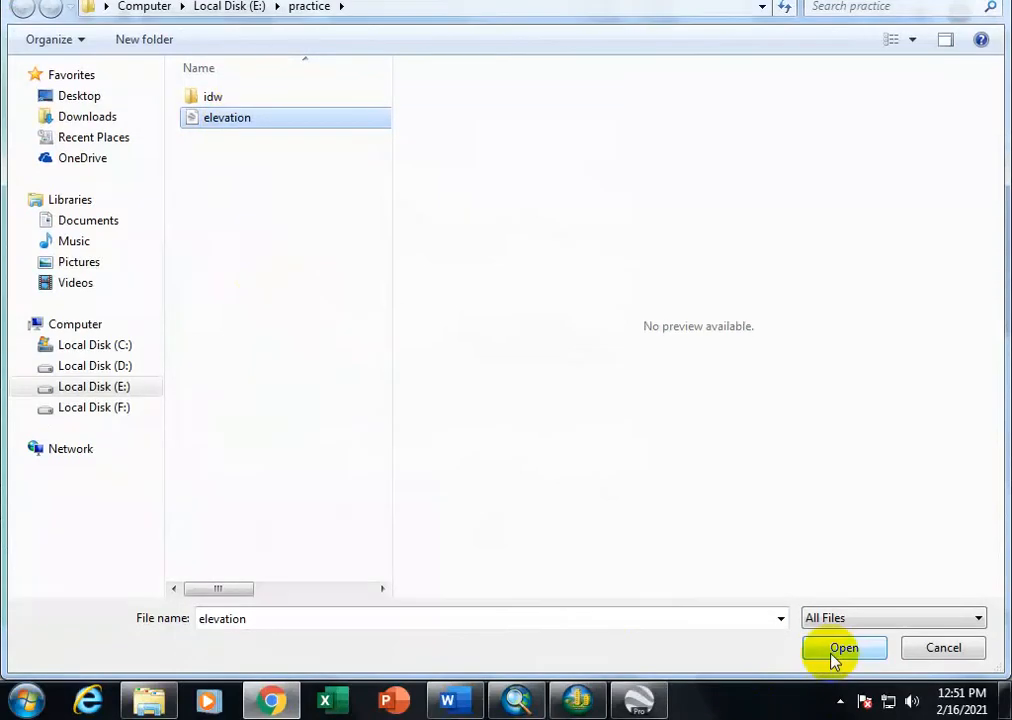
pyautogui.click(840, 650)
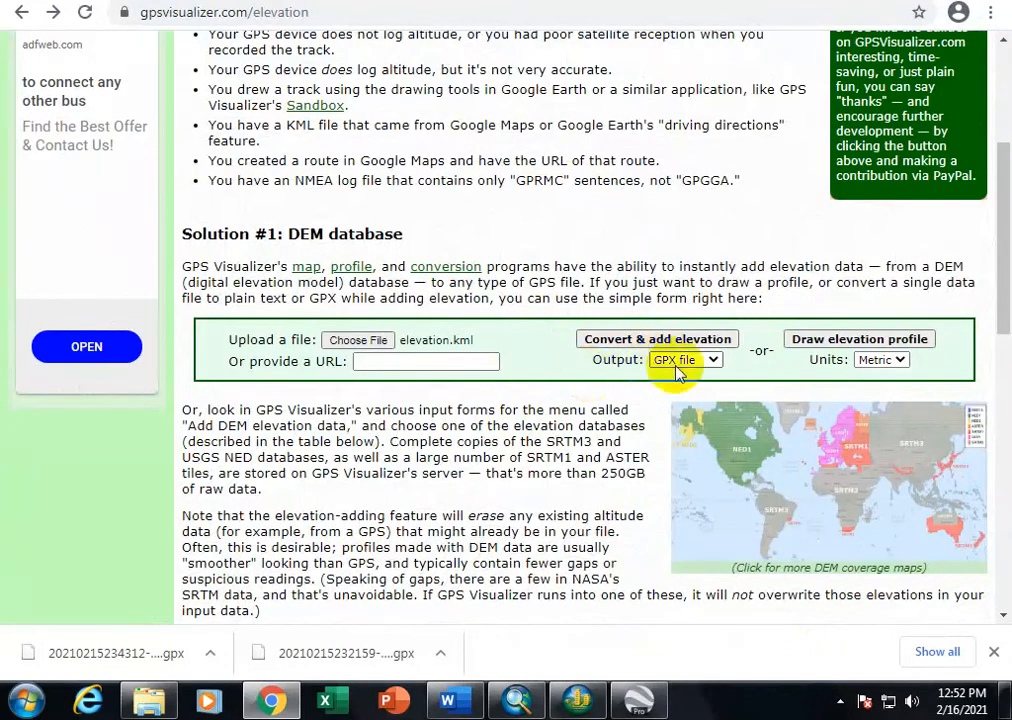
pyautogui.click(618, 343)
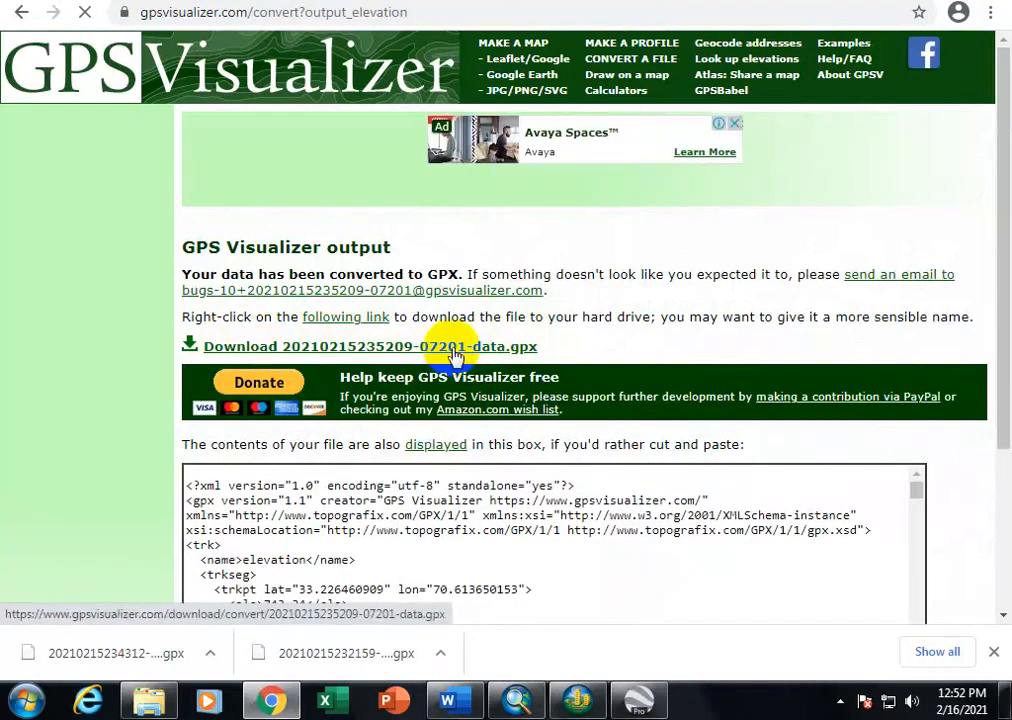
# - Download the converted GPX file and transfer it from the Downloads folder to the practice folder on Local Disk (E:)
pyautogui.click(250, 348)
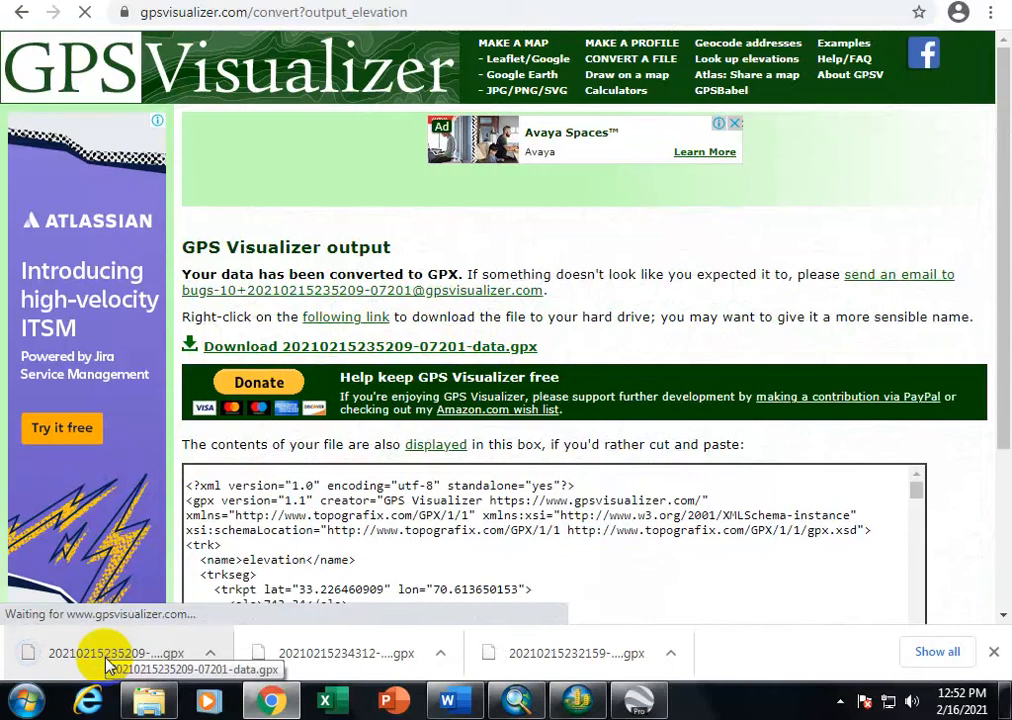
pyautogui.rightClick(107, 662)
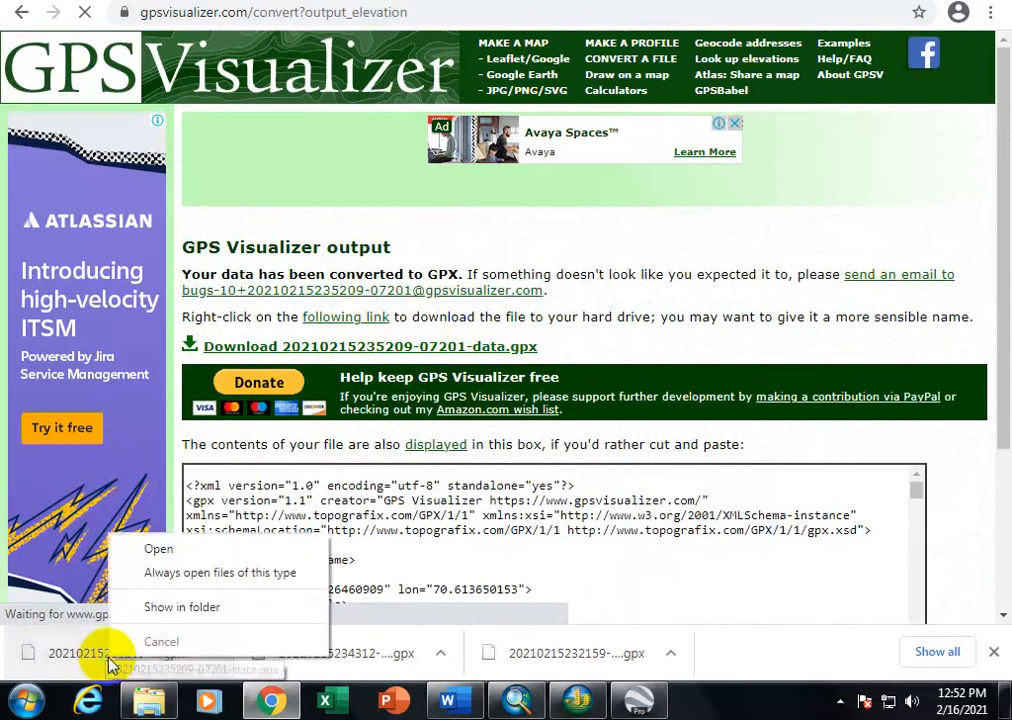
pyautogui.click(141, 617)
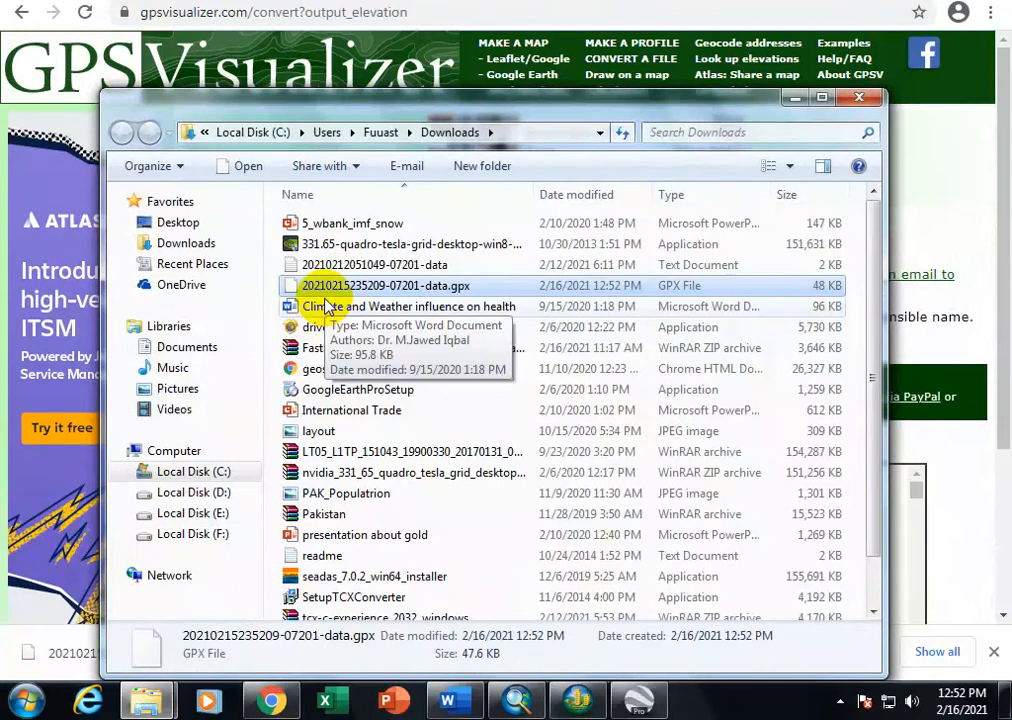
pyautogui.click(200, 494)
pyautogui.click(198, 514)
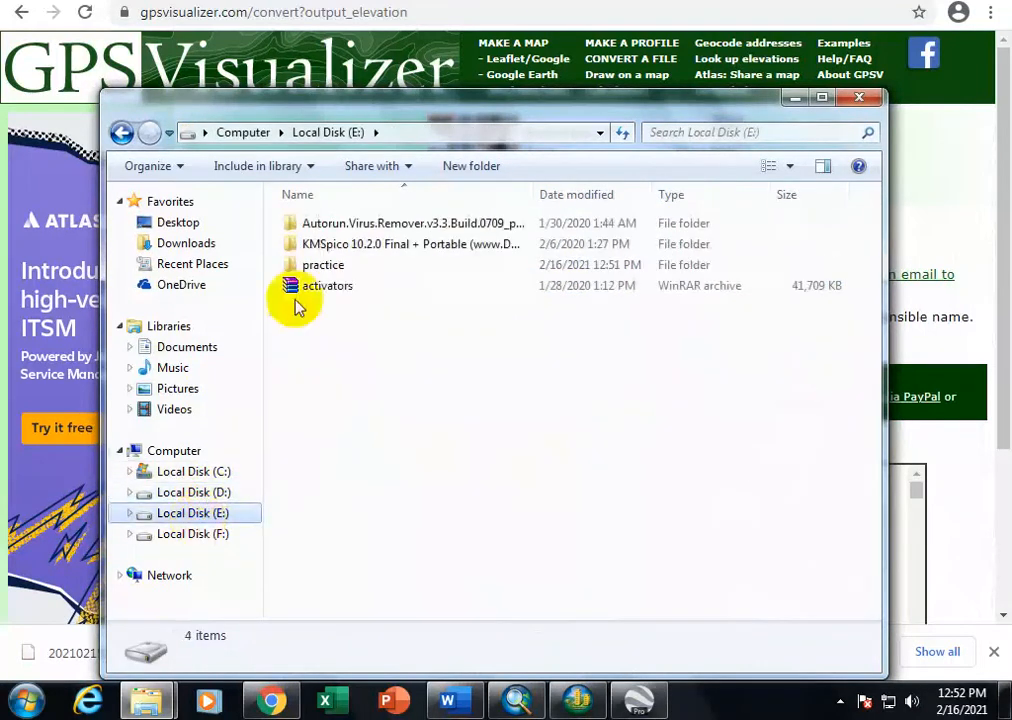
pyautogui.doubleClick(310, 265)
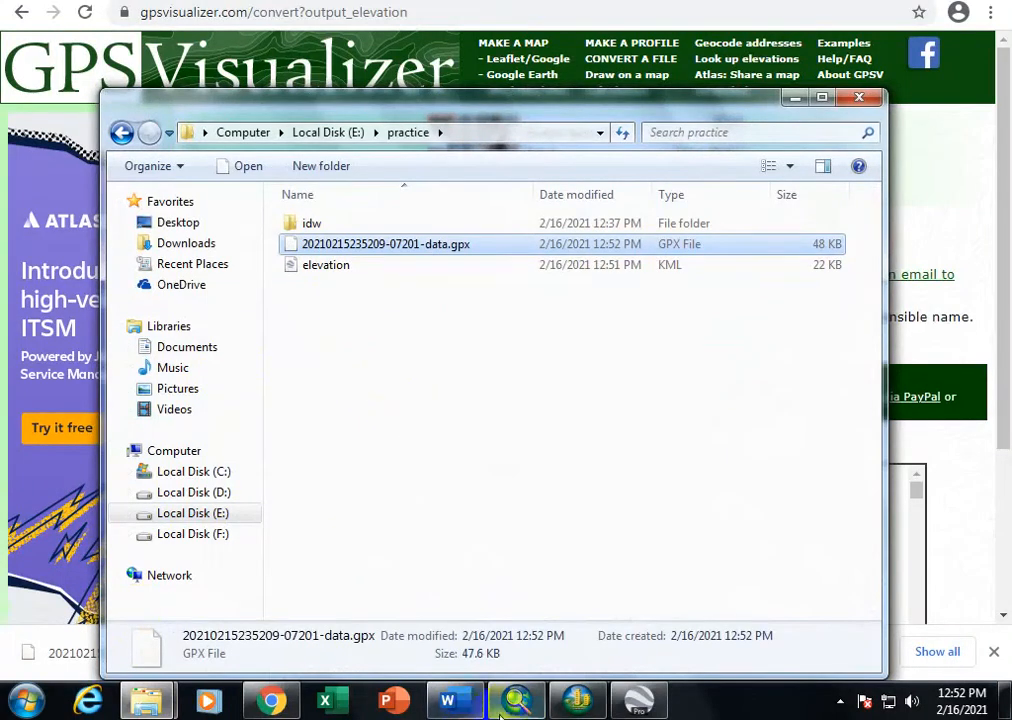
# - Switch to ArcMap and open the GPX To Features tool from the From GPS conversion tools
pyautogui.moveTo(523, 705)
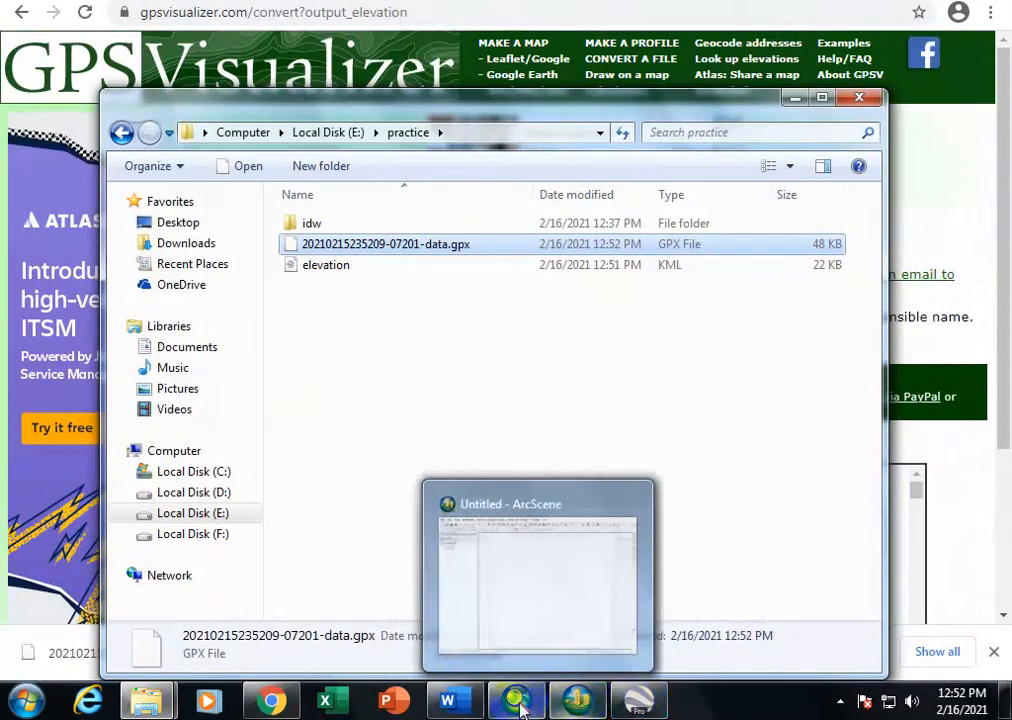
pyautogui.click(516, 698)
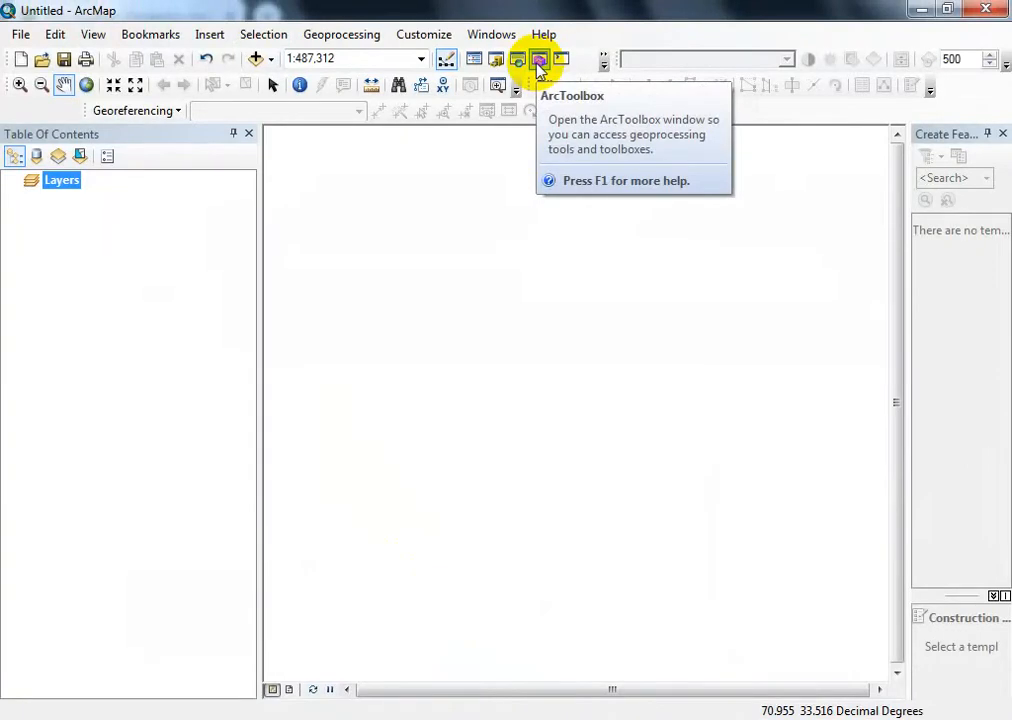
pyautogui.click(538, 63)
pyautogui.click(747, 262)
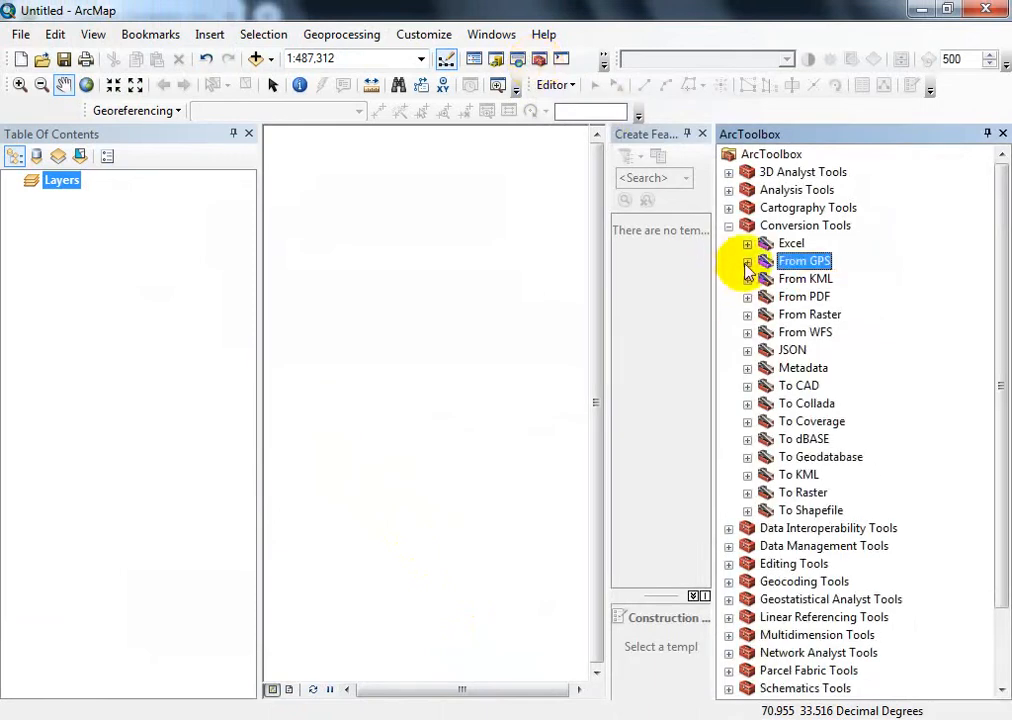
pyautogui.doubleClick(747, 226)
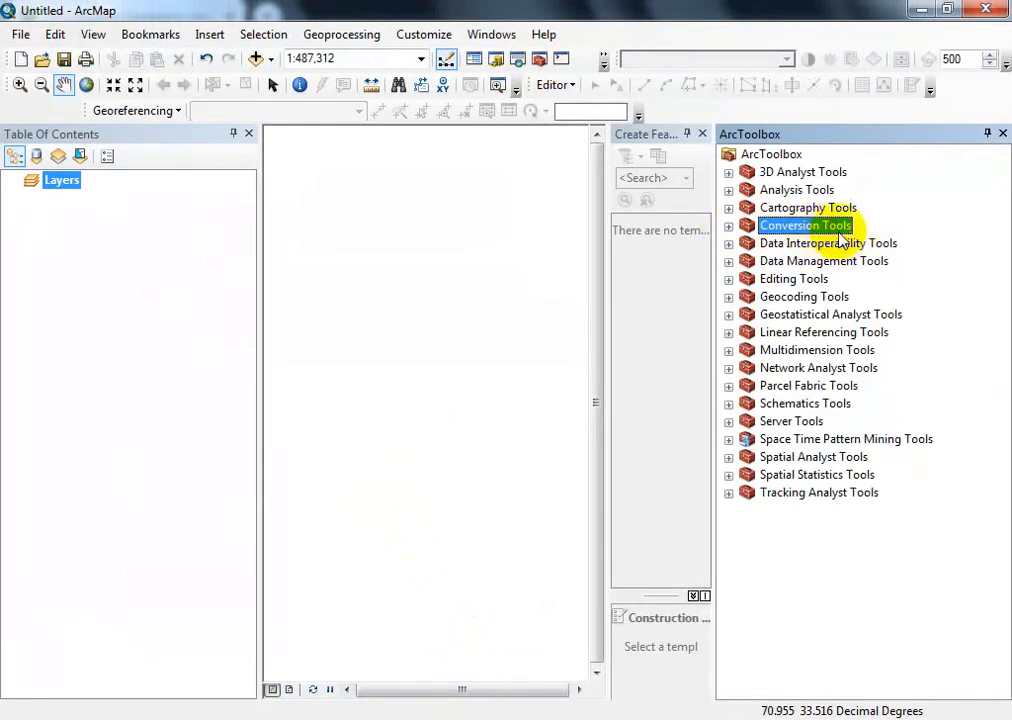
pyautogui.click(729, 227)
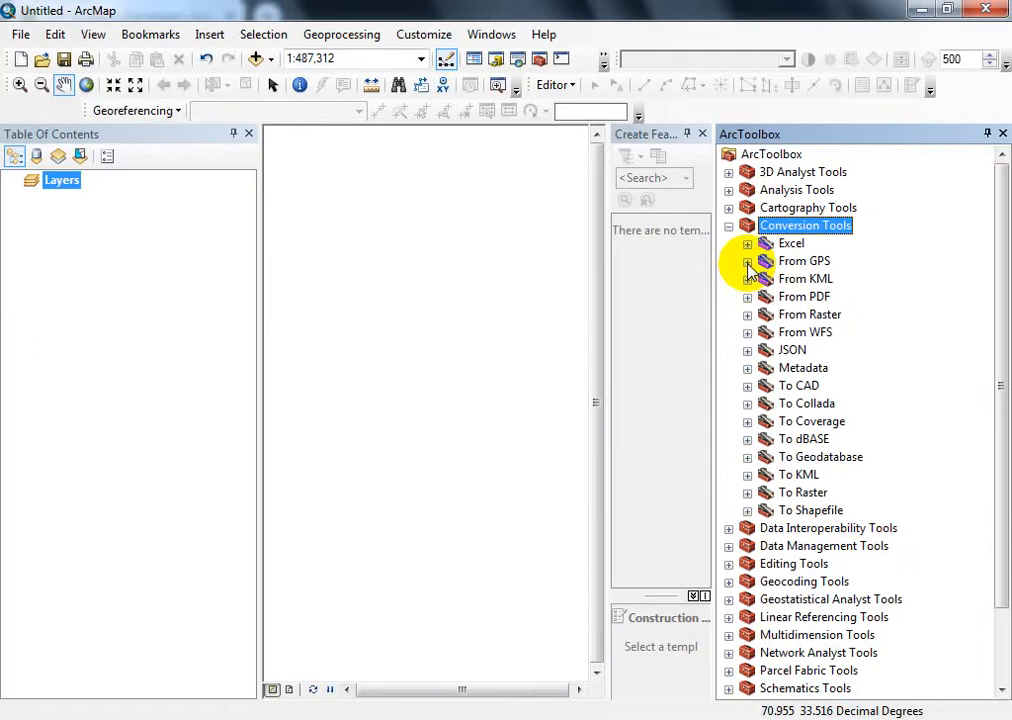
pyautogui.click(748, 262)
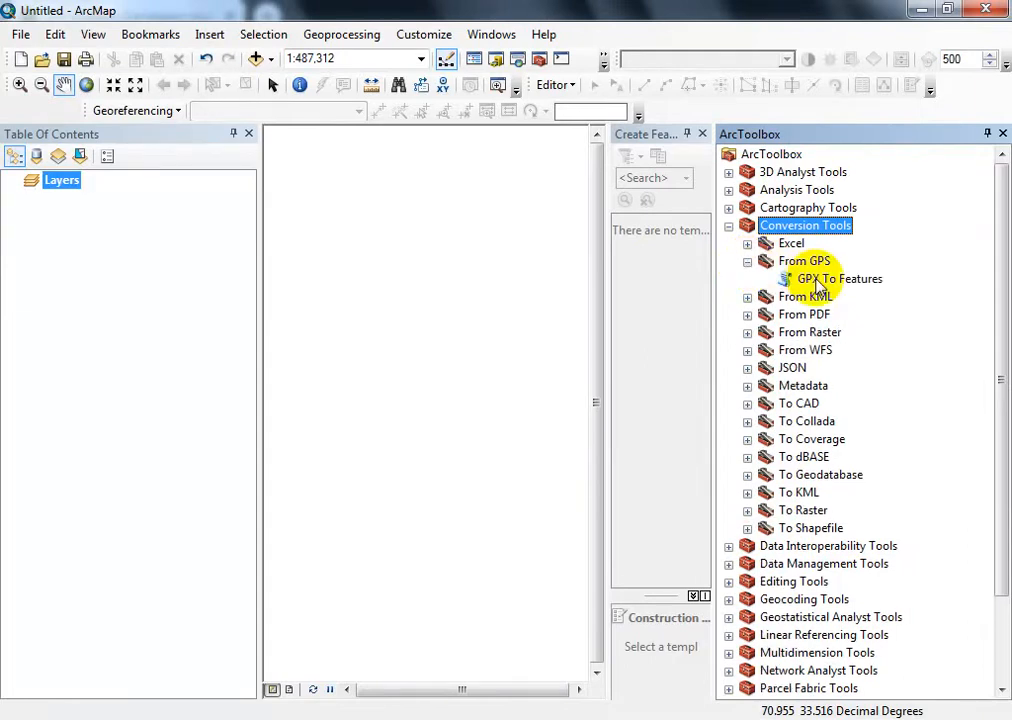
pyautogui.doubleClick(818, 281)
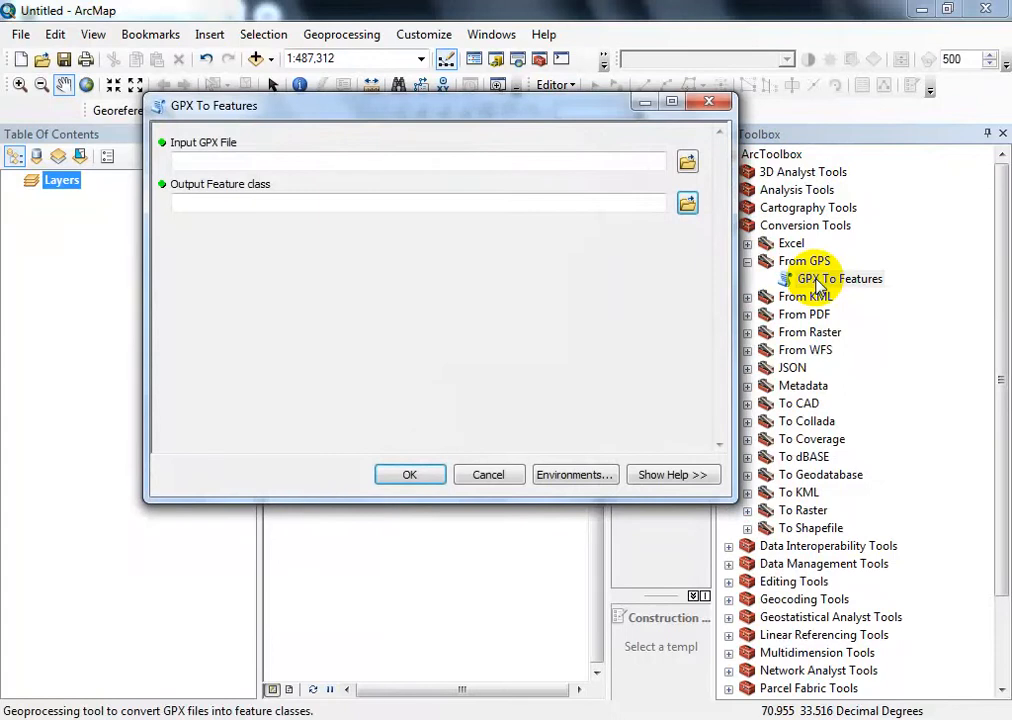
pyautogui.click(687, 163)
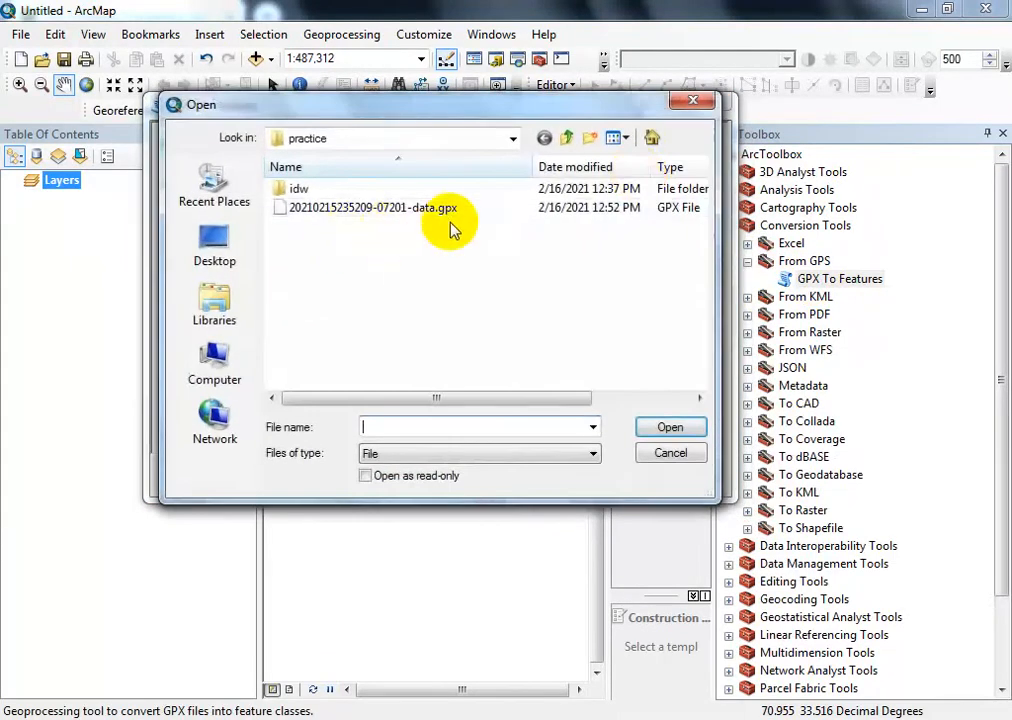
pyautogui.doubleClick(440, 210)
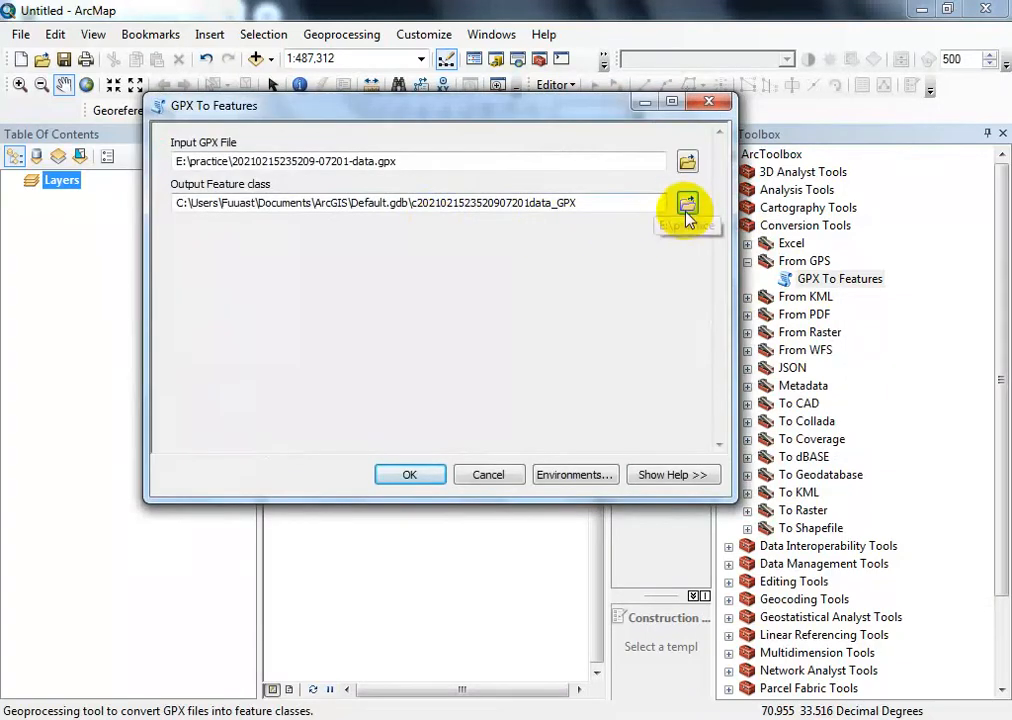
pyautogui.click(687, 207)
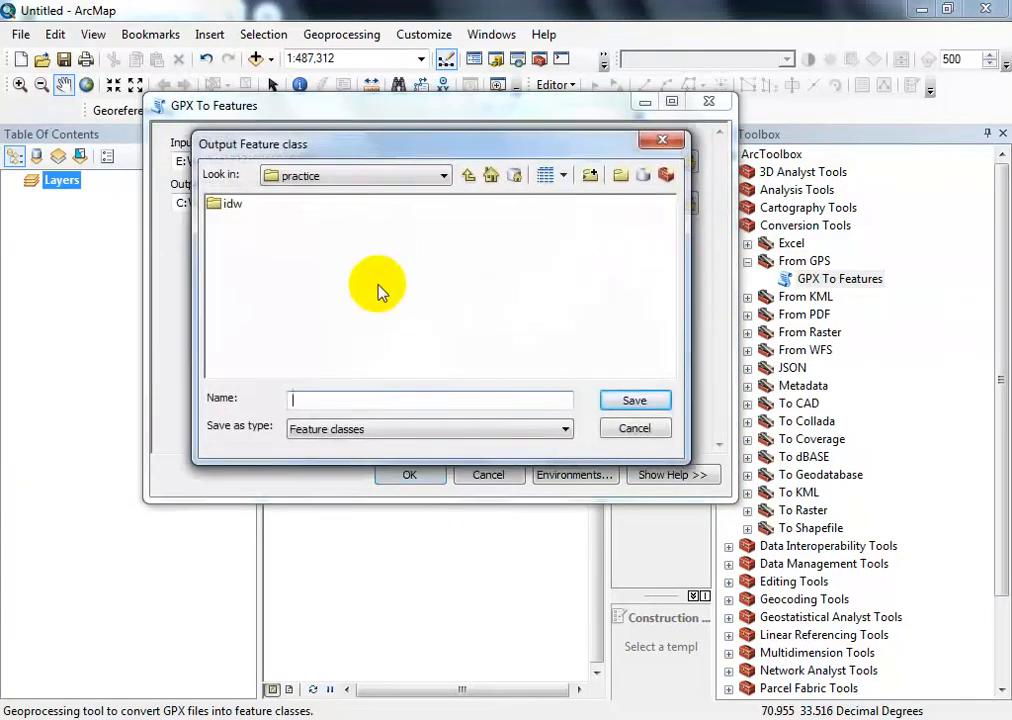
pyautogui.click(301, 403)
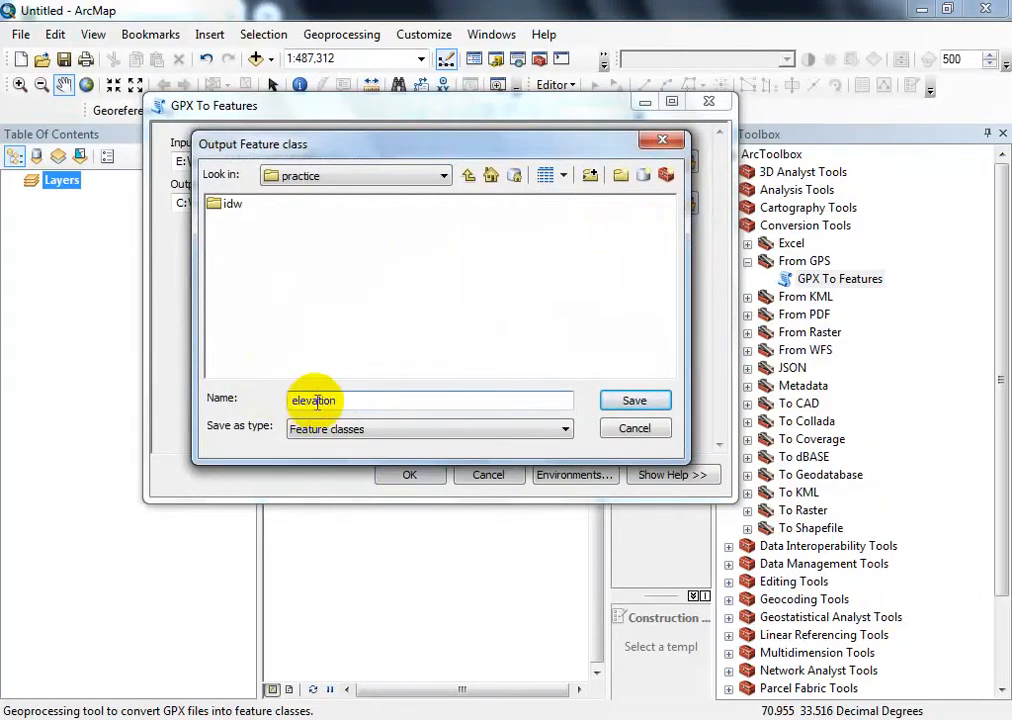
pyautogui.click(627, 400)
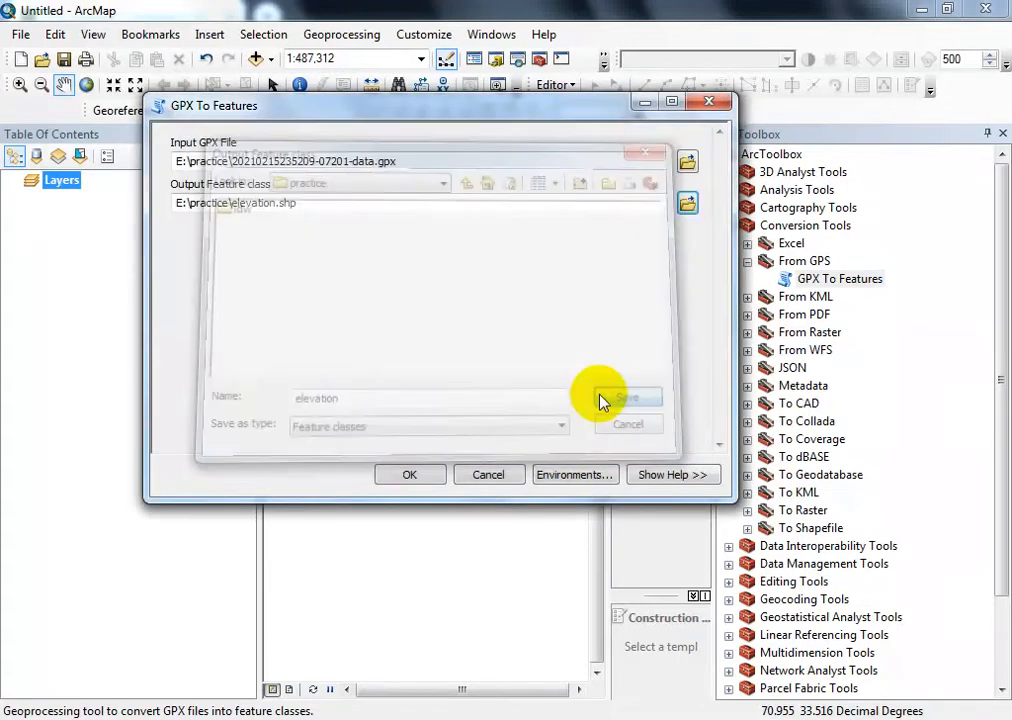
# - Run the GPX To Features conversion, then dismiss its completion report and the ArcToolbox window
pyautogui.click(405, 478)
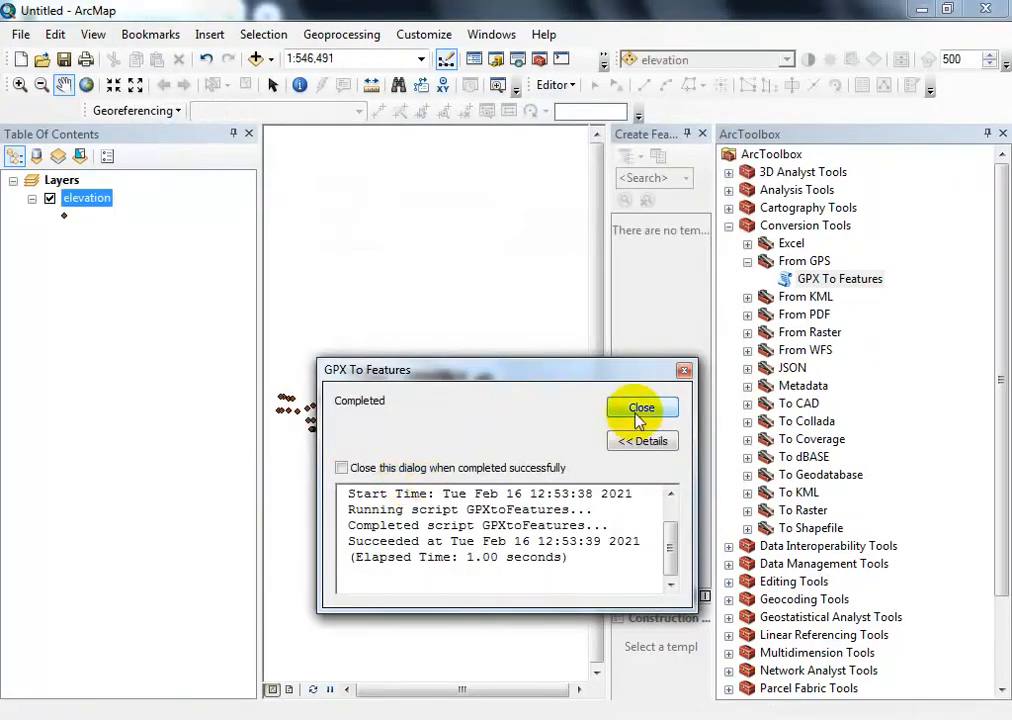
pyautogui.click(620, 410)
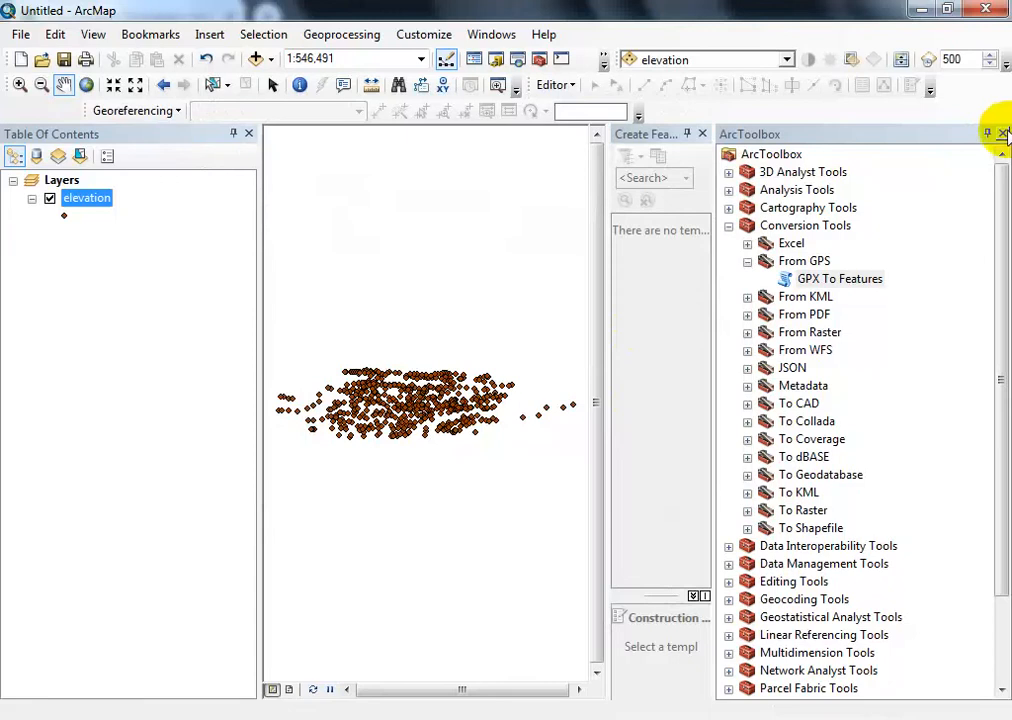
pyautogui.click(1003, 133)
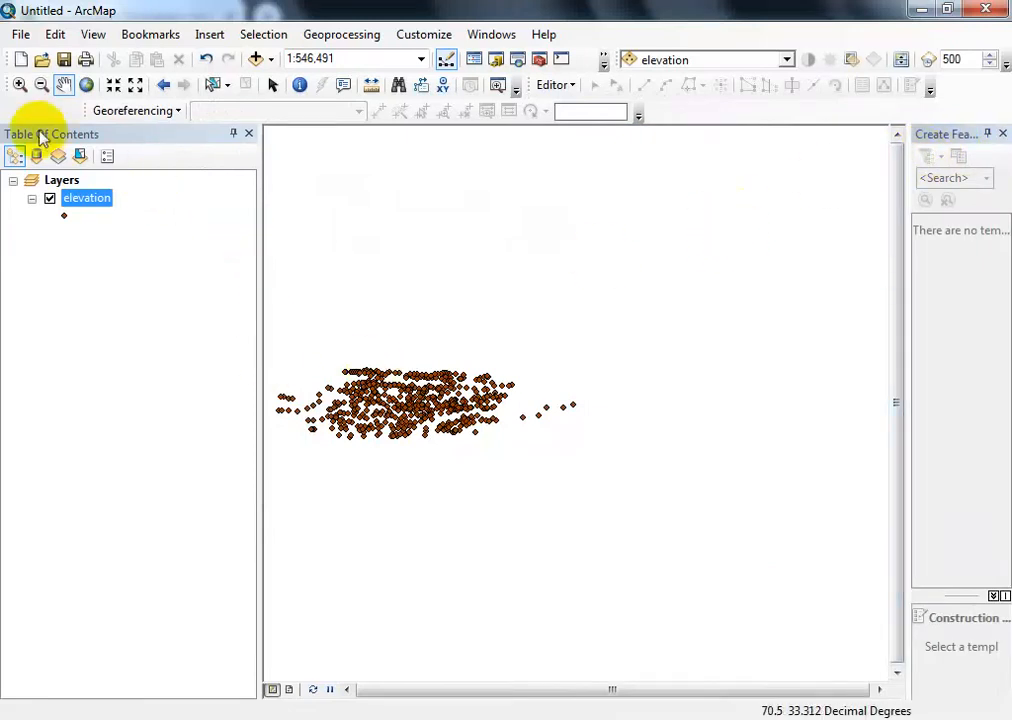
# - Inspect the converted elevation points on the map and examine the Elevation field in the layer's attribute table
pyautogui.click(20, 85)
pyautogui.moveTo(287, 341); pyautogui.dragTo(567, 498)
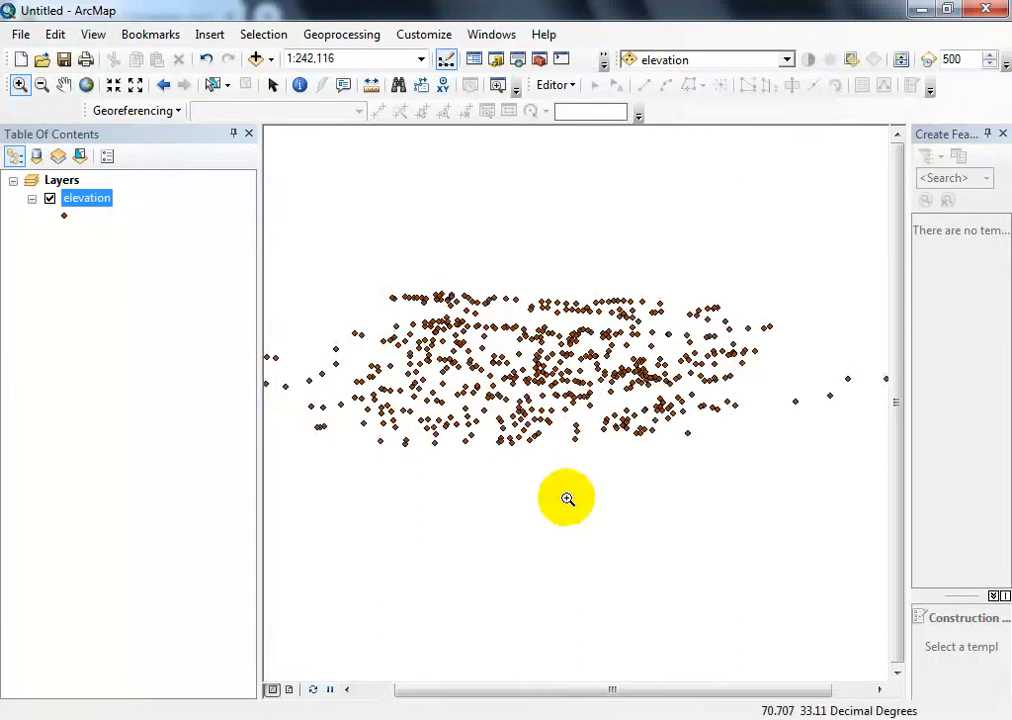
pyautogui.moveTo(355, 248); pyautogui.dragTo(818, 488)
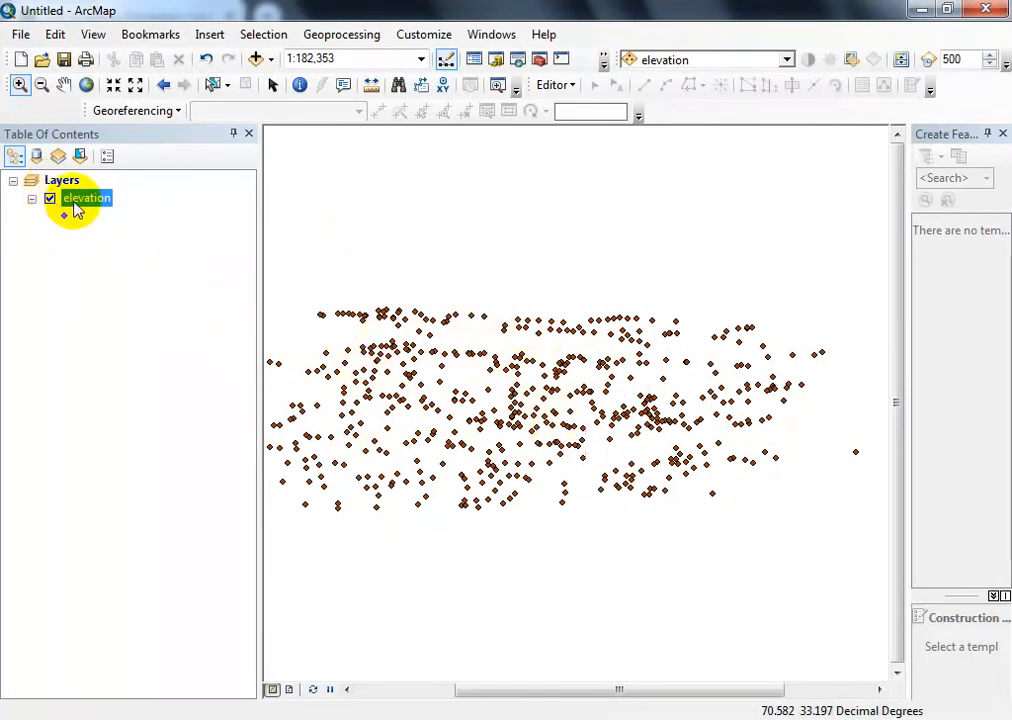
pyautogui.rightClick(75, 207)
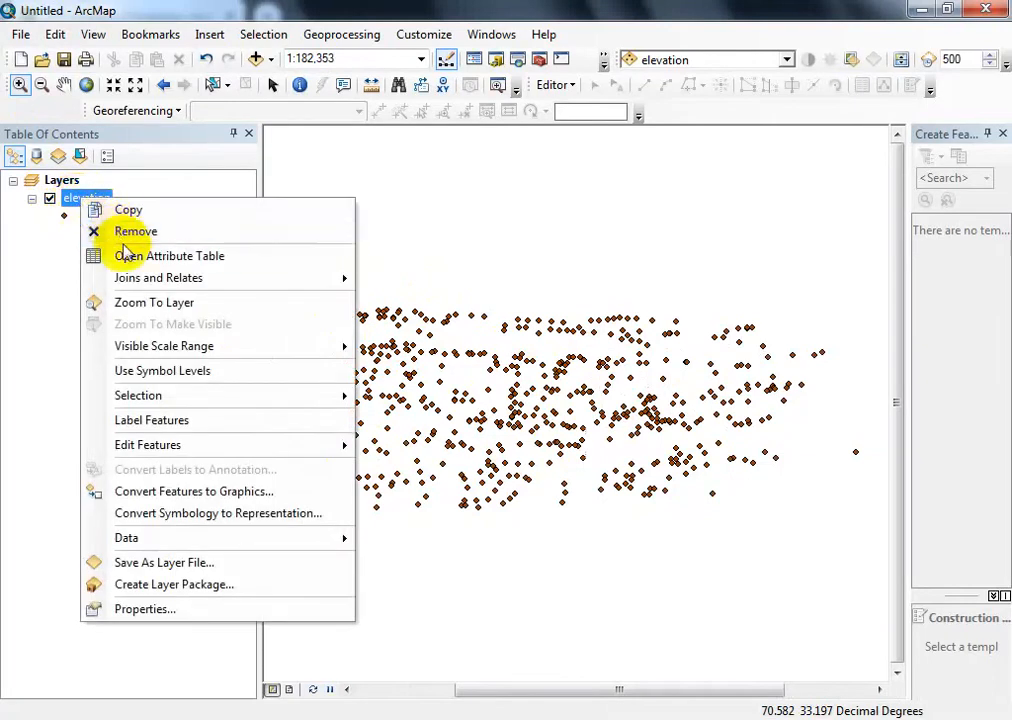
pyautogui.click(130, 262)
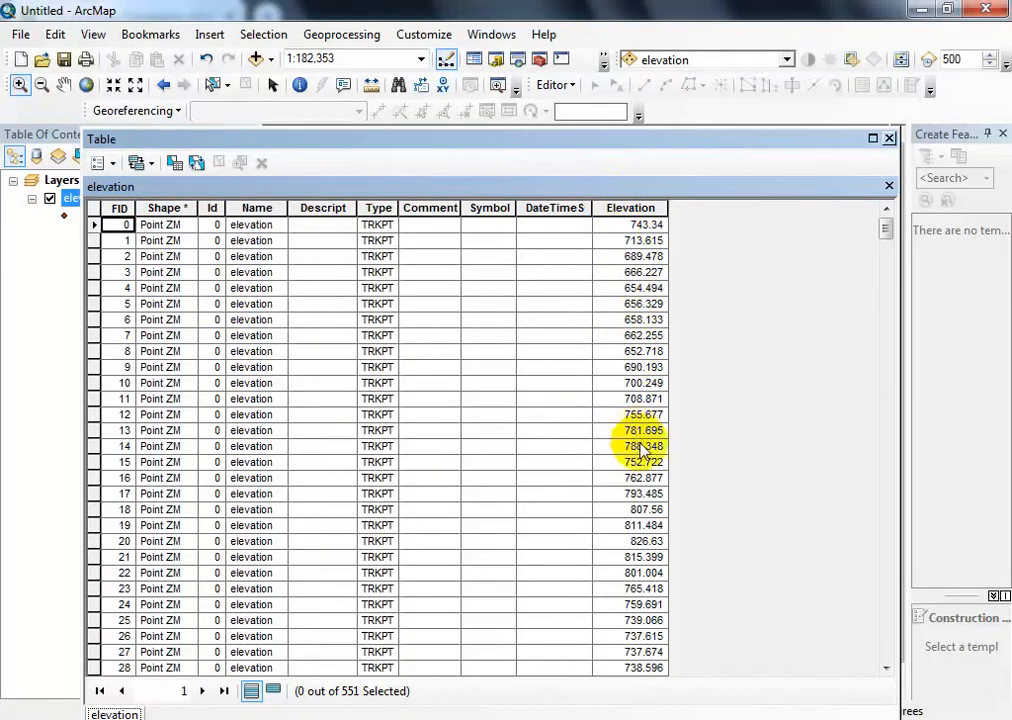
pyautogui.scroll(-16, 643, 448)
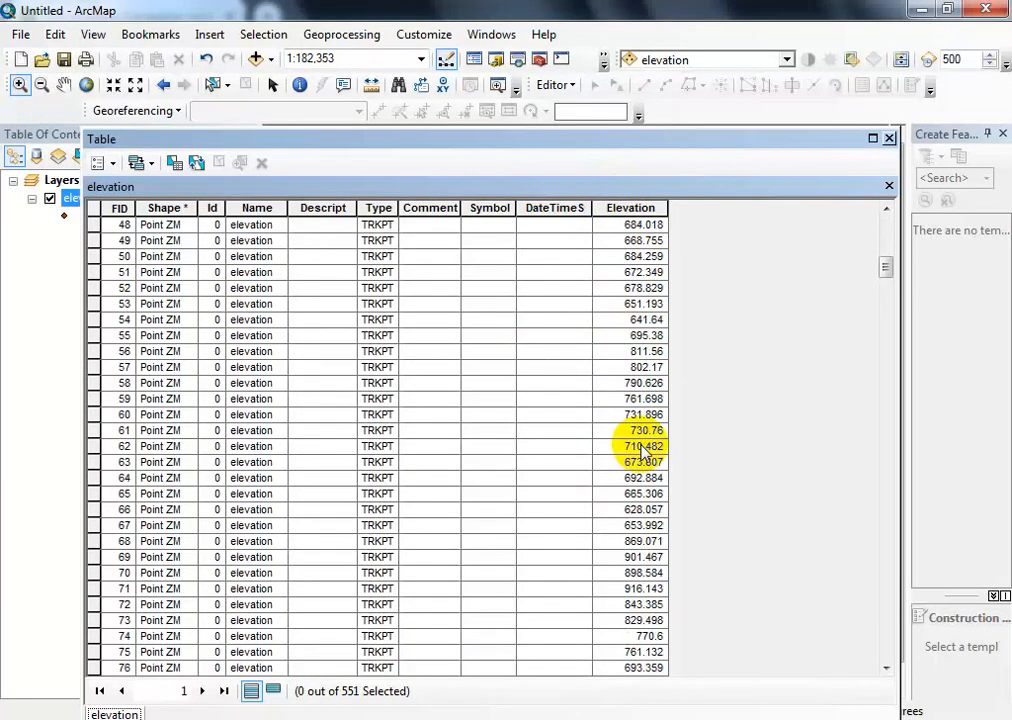
pyautogui.scroll(-8, 643, 448)
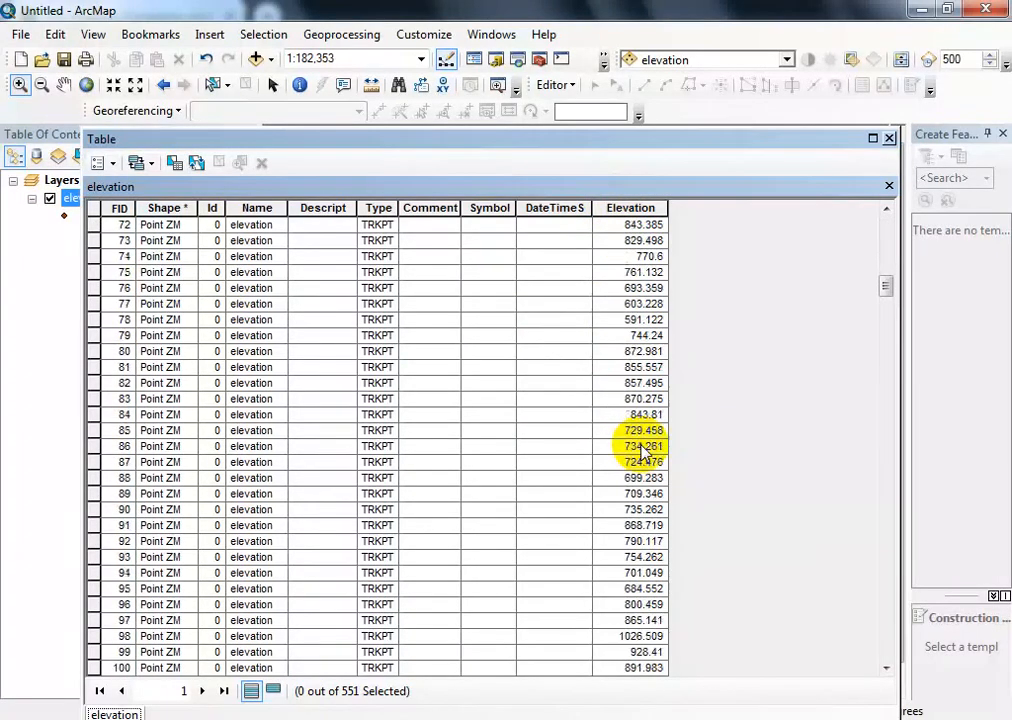
pyautogui.click(889, 139)
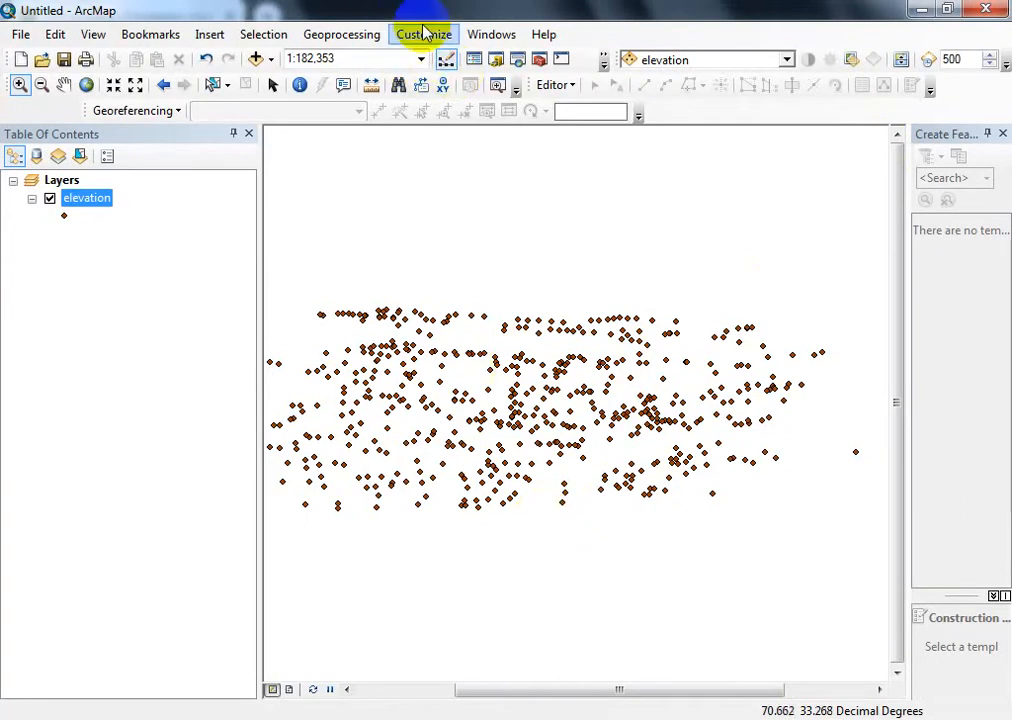
# - Open the IDW tool from the Interpolation toolset of the Spatial Analyst tools in ArcToolbox
pyautogui.click(540, 62)
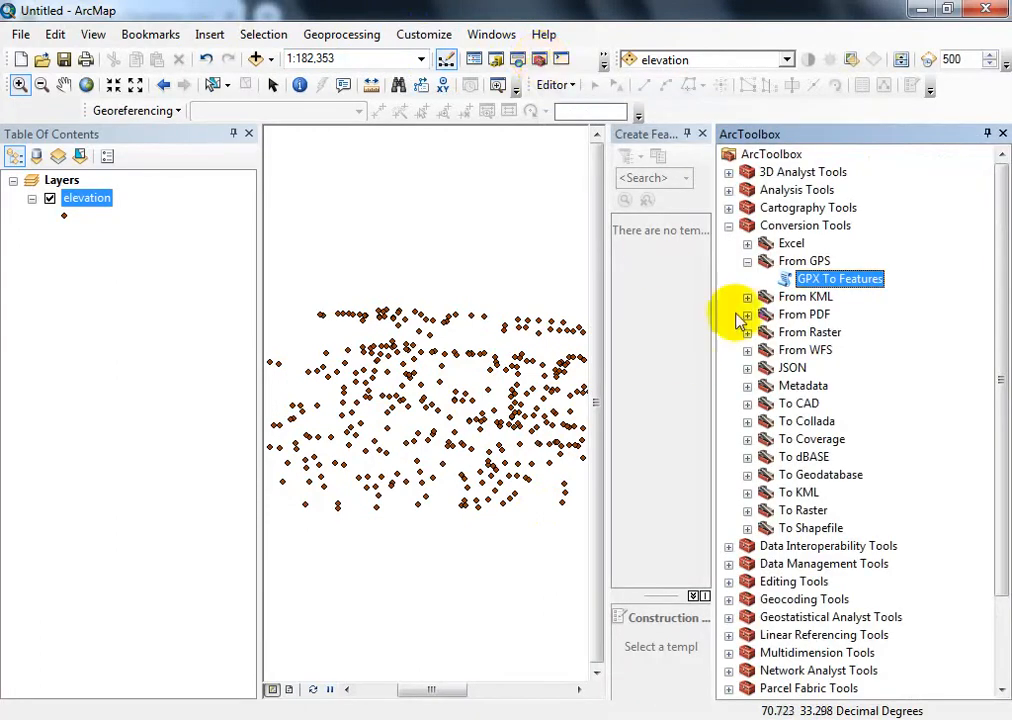
pyautogui.click(728, 226)
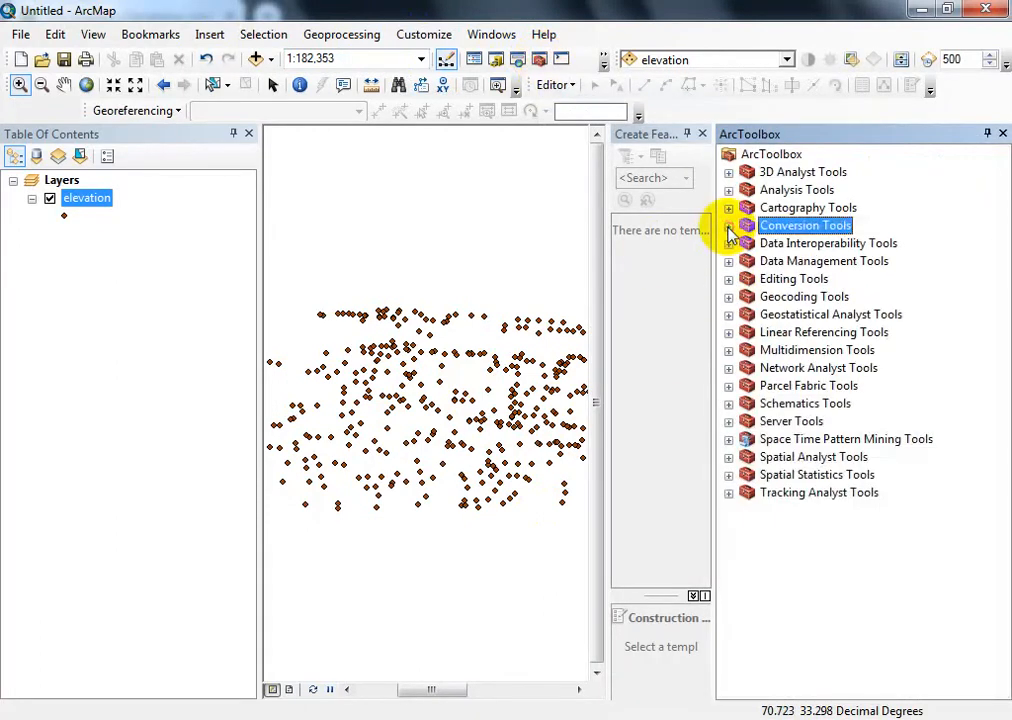
pyautogui.click(729, 458)
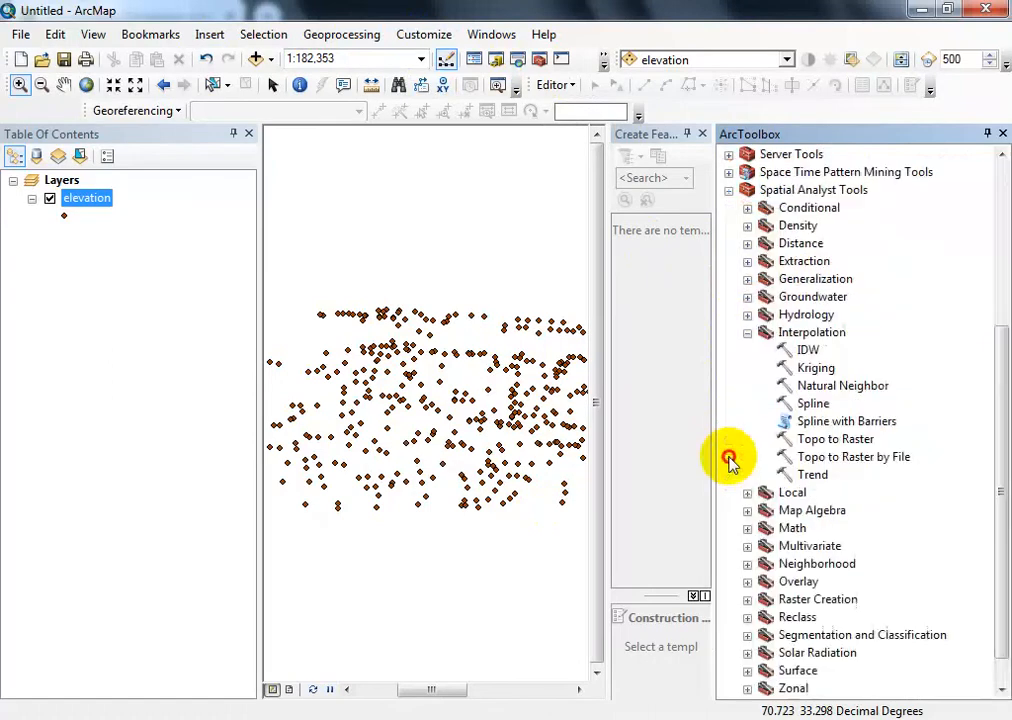
pyautogui.click(747, 332)
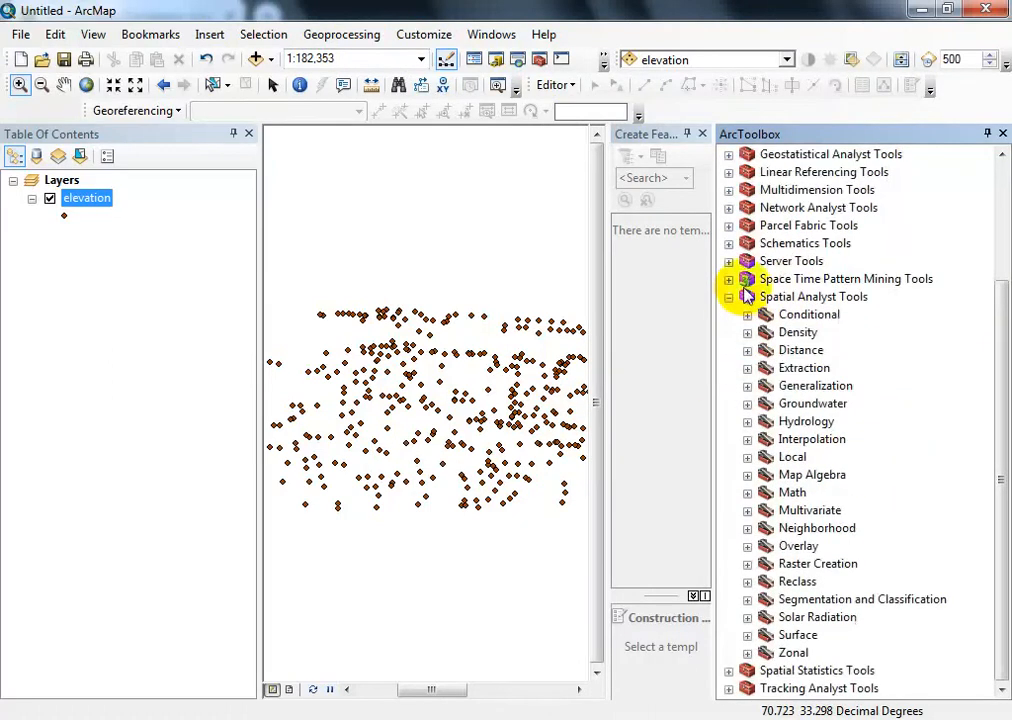
pyautogui.click(748, 440)
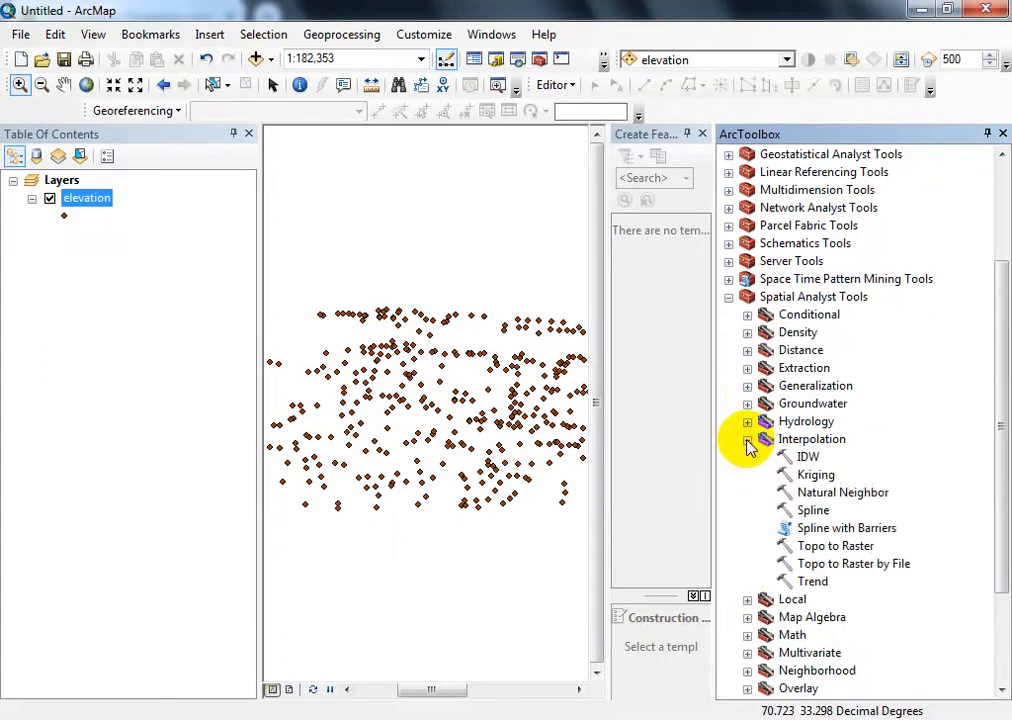
pyautogui.doubleClick(808, 458)
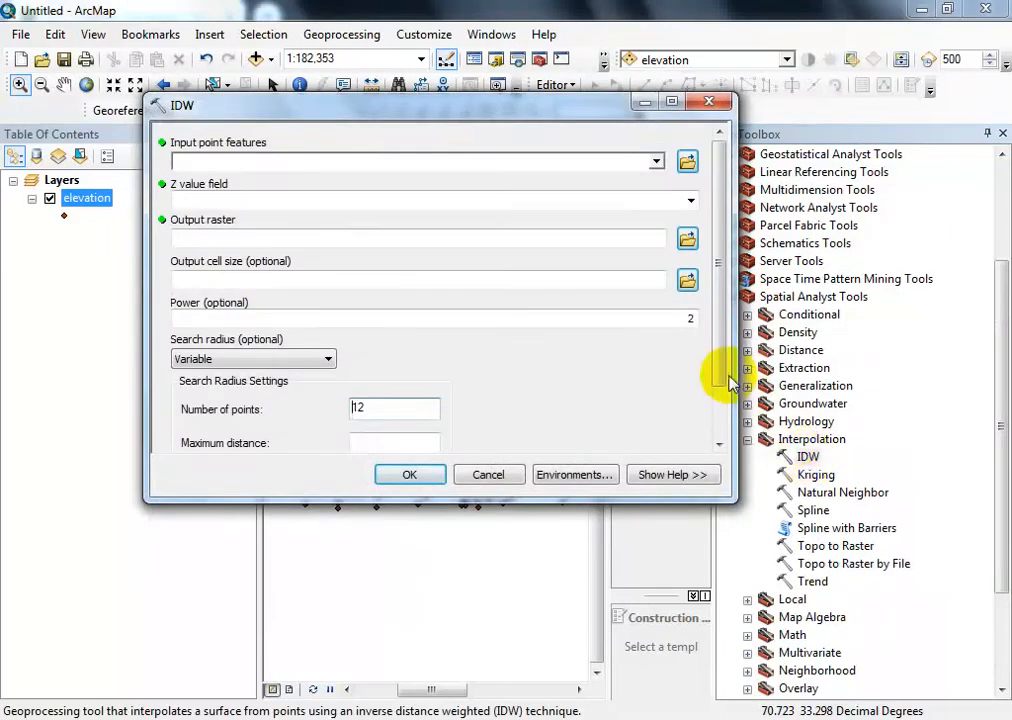
# - Set the elevation layer as the IDW input point features and Elevation as the Z value field
pyautogui.click(655, 163)
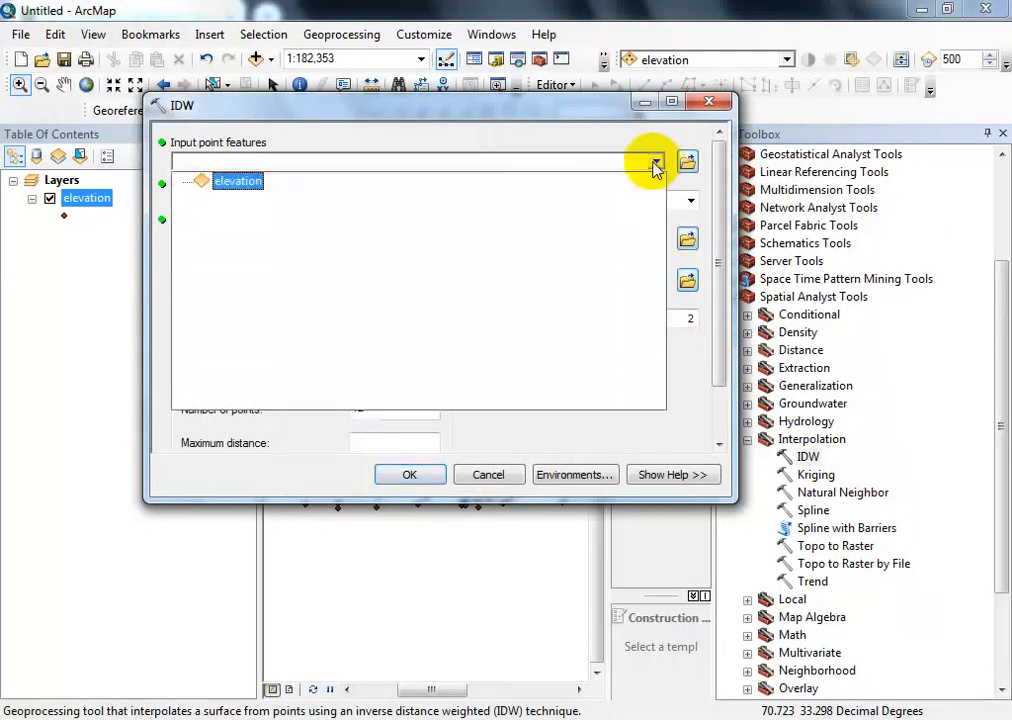
pyautogui.click(238, 184)
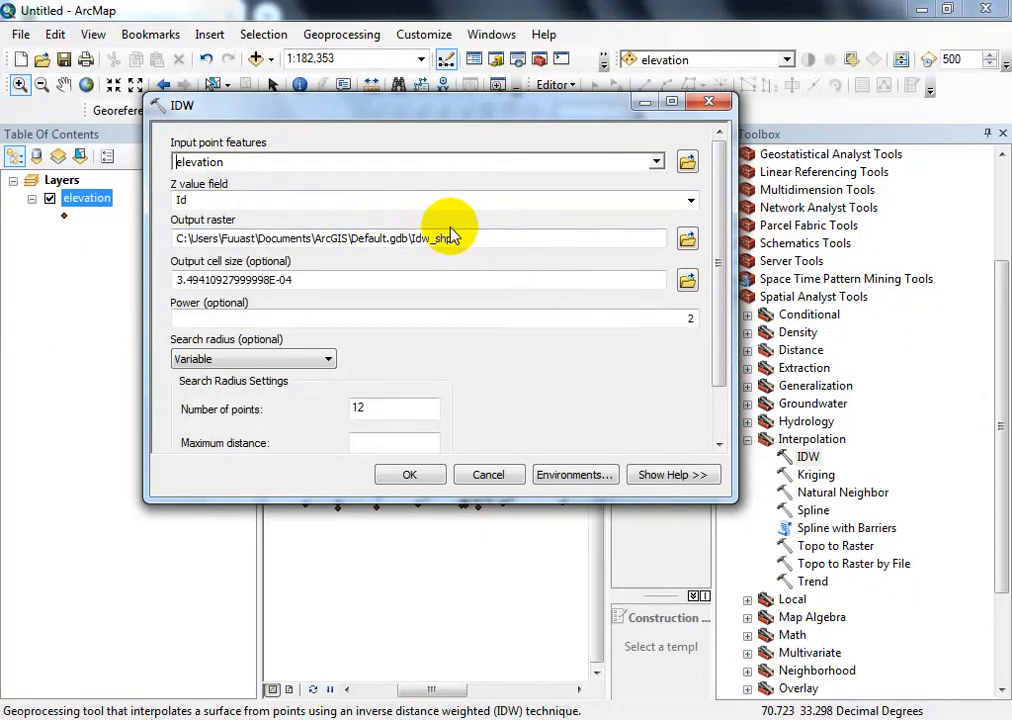
pyautogui.click(689, 201)
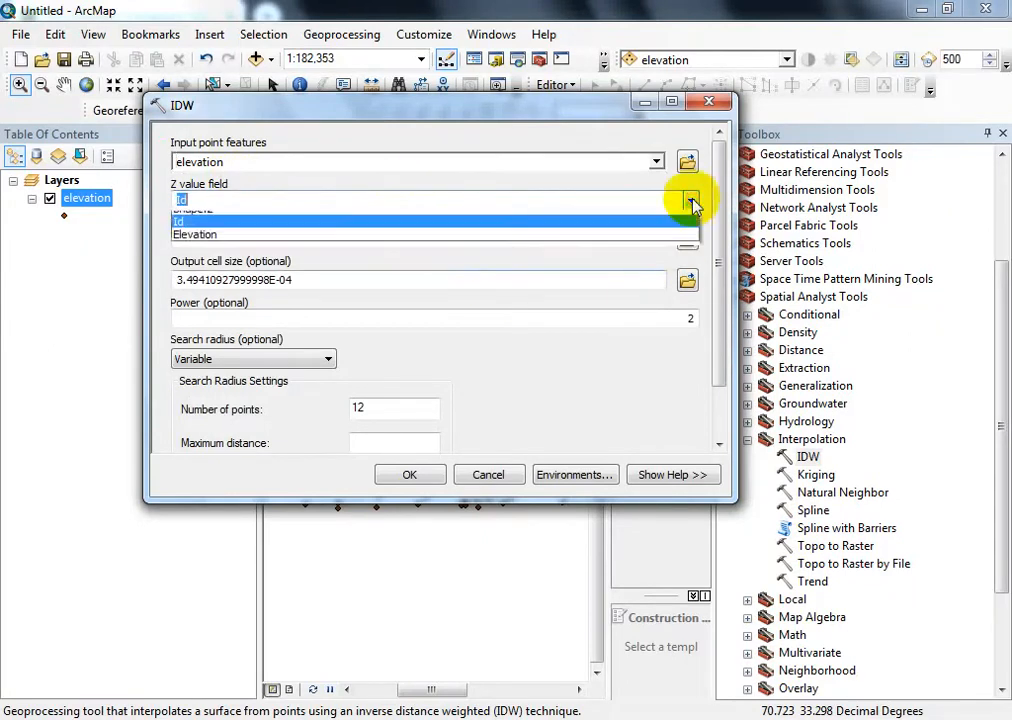
pyautogui.click(200, 245)
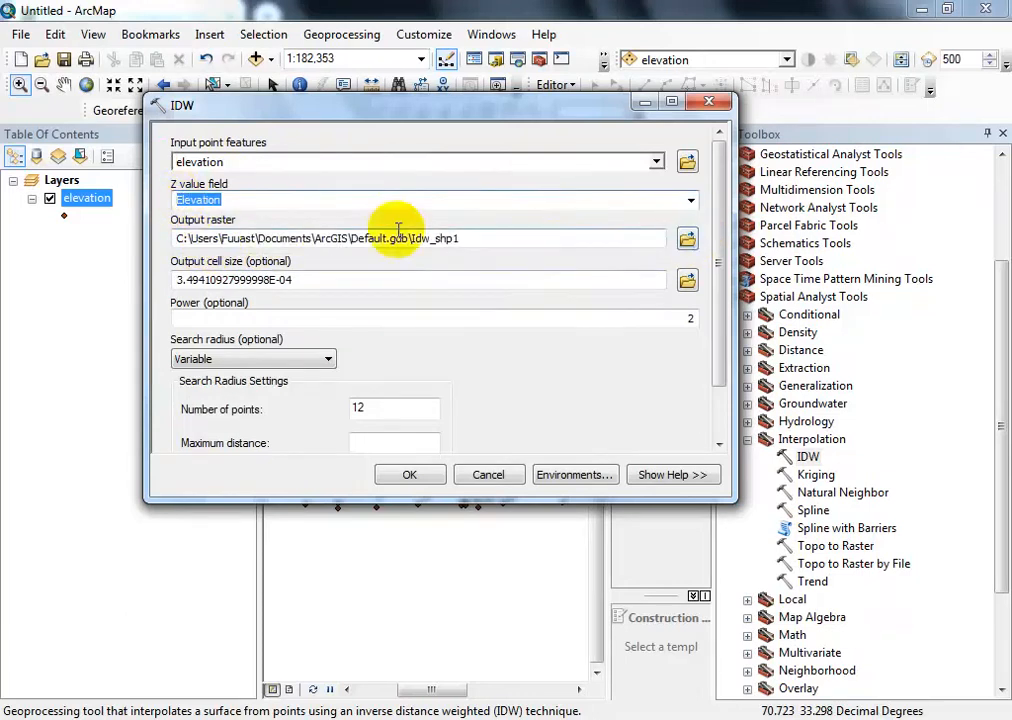
# - Name the output raster "dem" in the practice folder and run the IDW interpolation, closing the report and toolbox
pyautogui.click(687, 239)
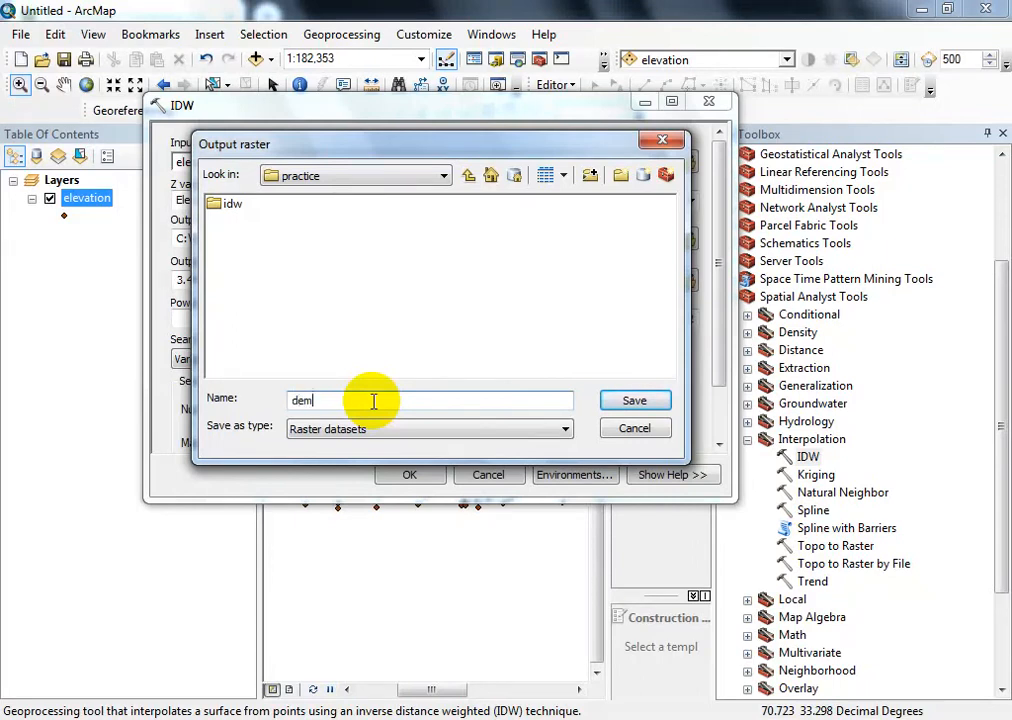
pyautogui.click(641, 402)
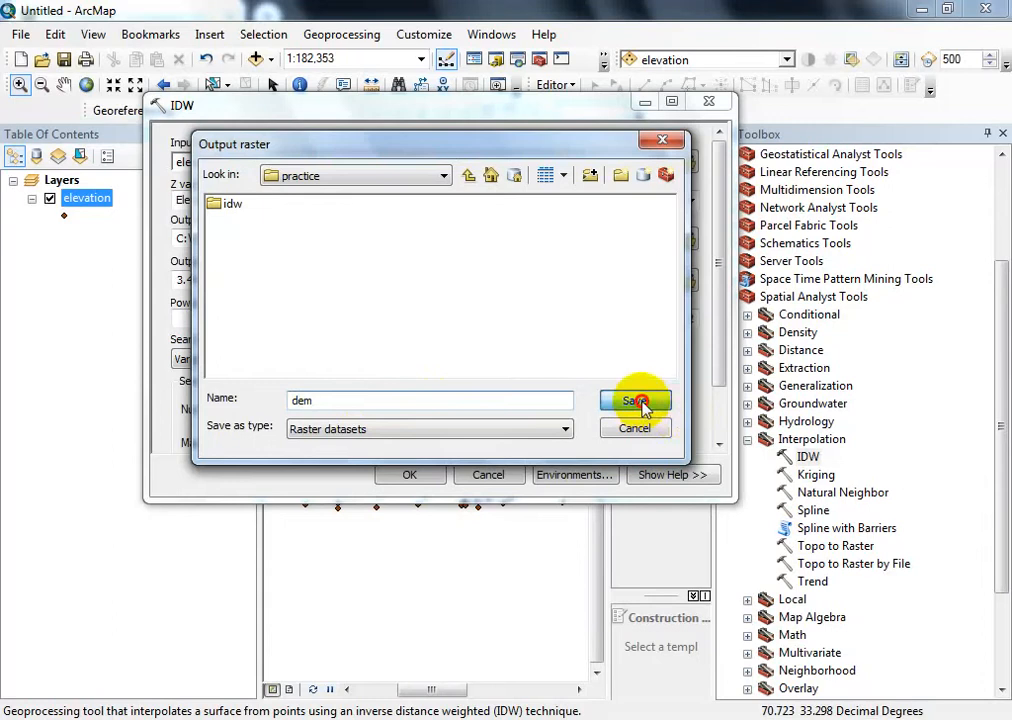
pyautogui.click(326, 399)
pyautogui.click(644, 400)
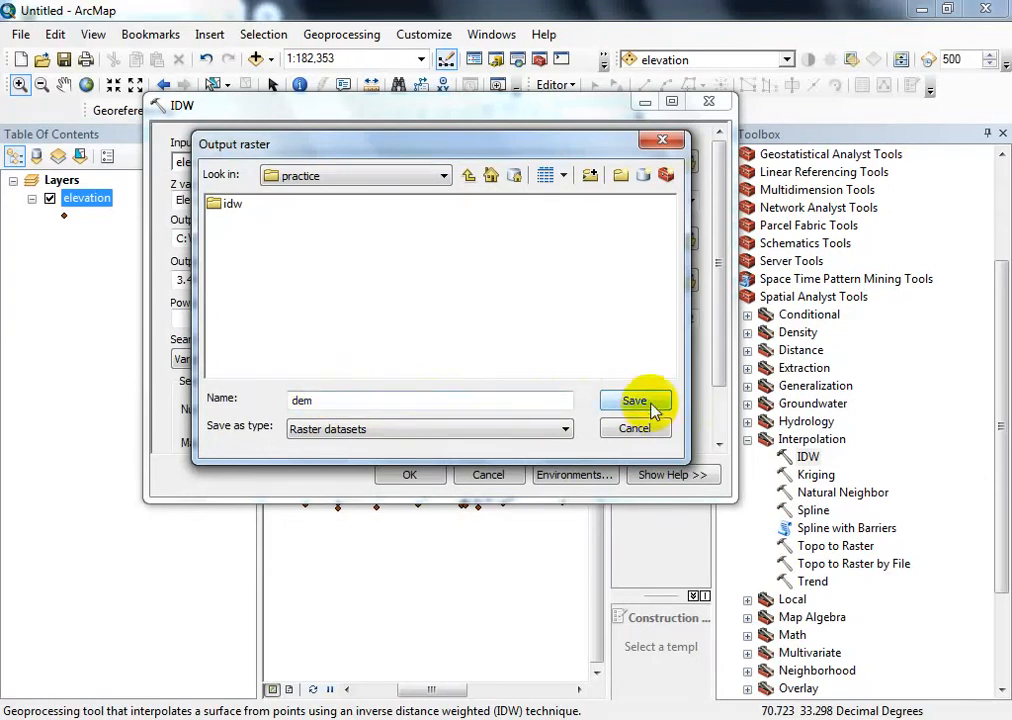
pyautogui.click(421, 473)
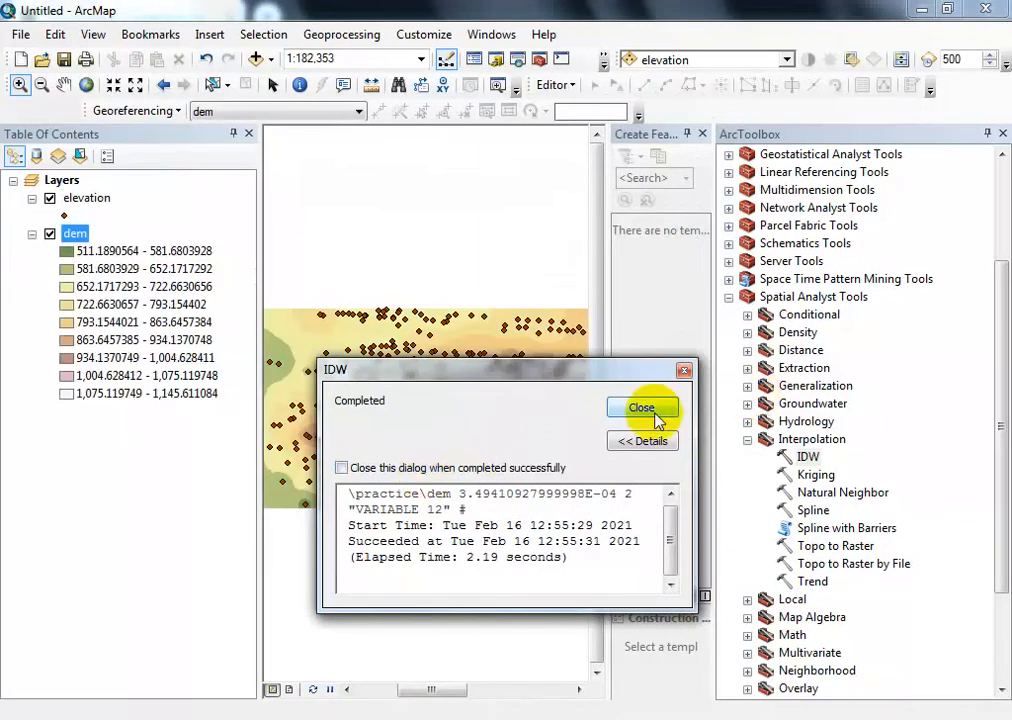
pyautogui.click(641, 408)
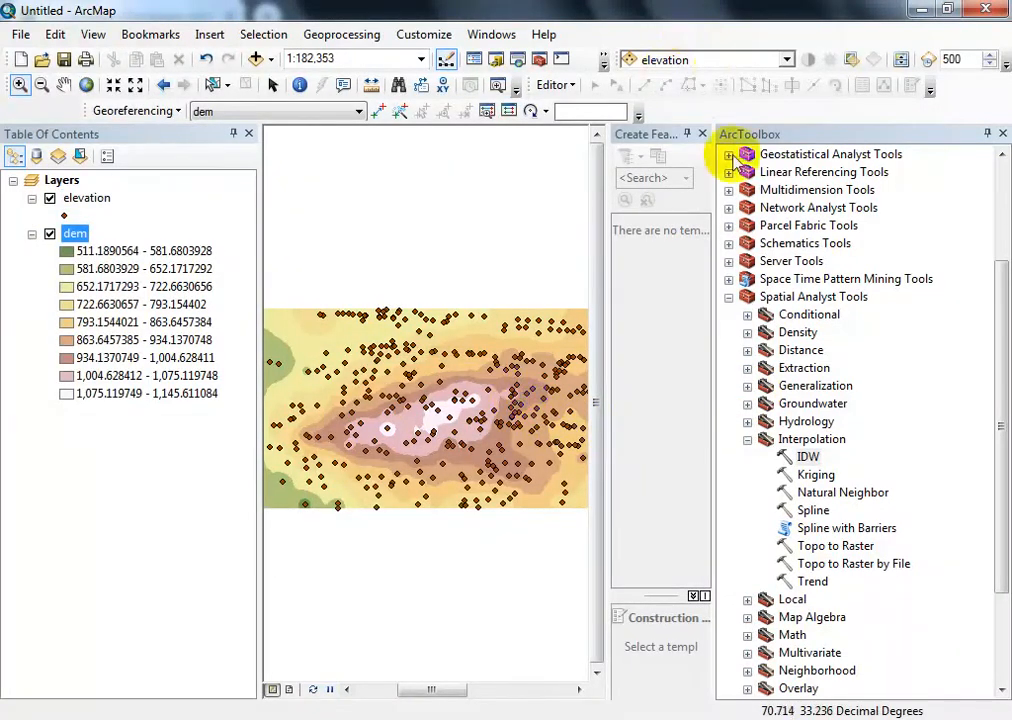
pyautogui.click(1003, 133)
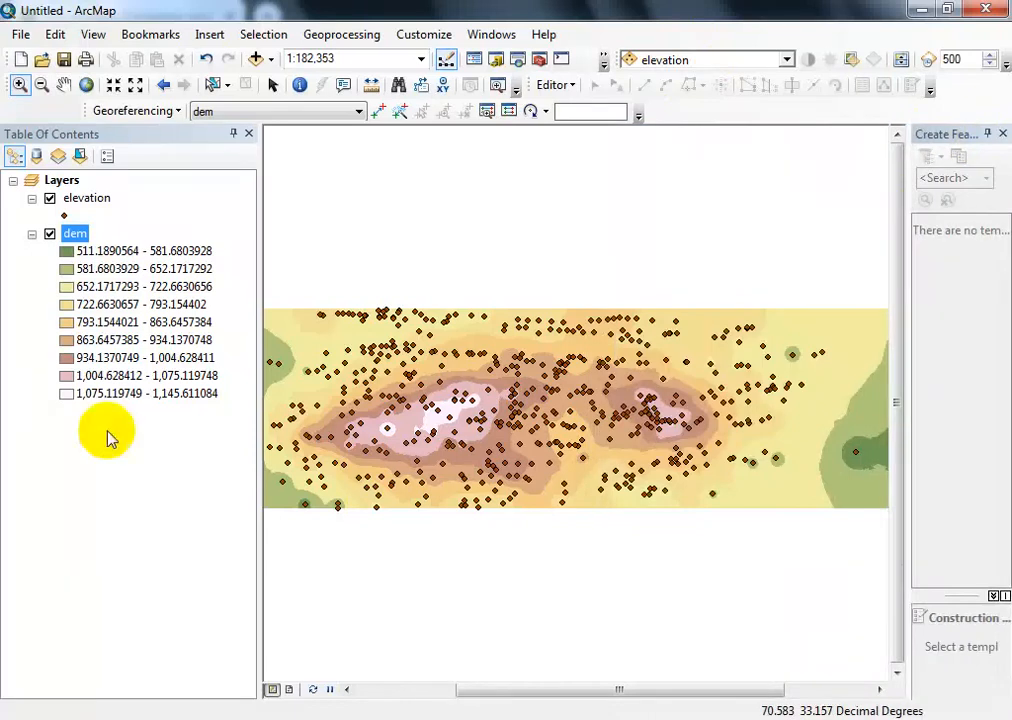
# - Hide the elevation points layer and look over the interpolated dem raster
pyautogui.click(50, 198)
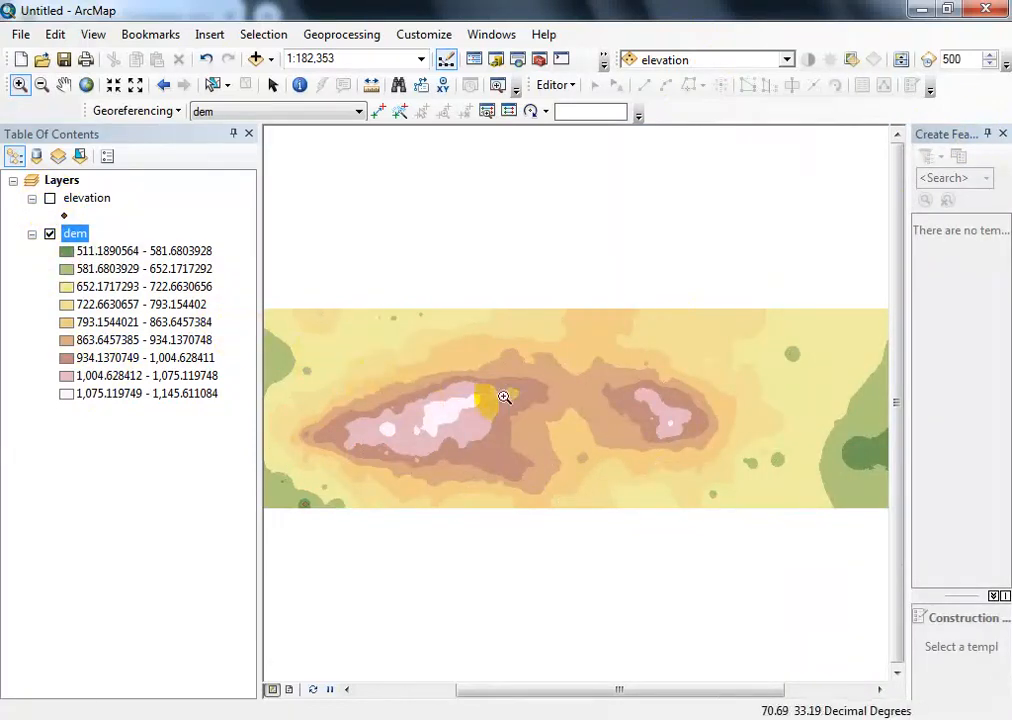
pyautogui.click(63, 84)
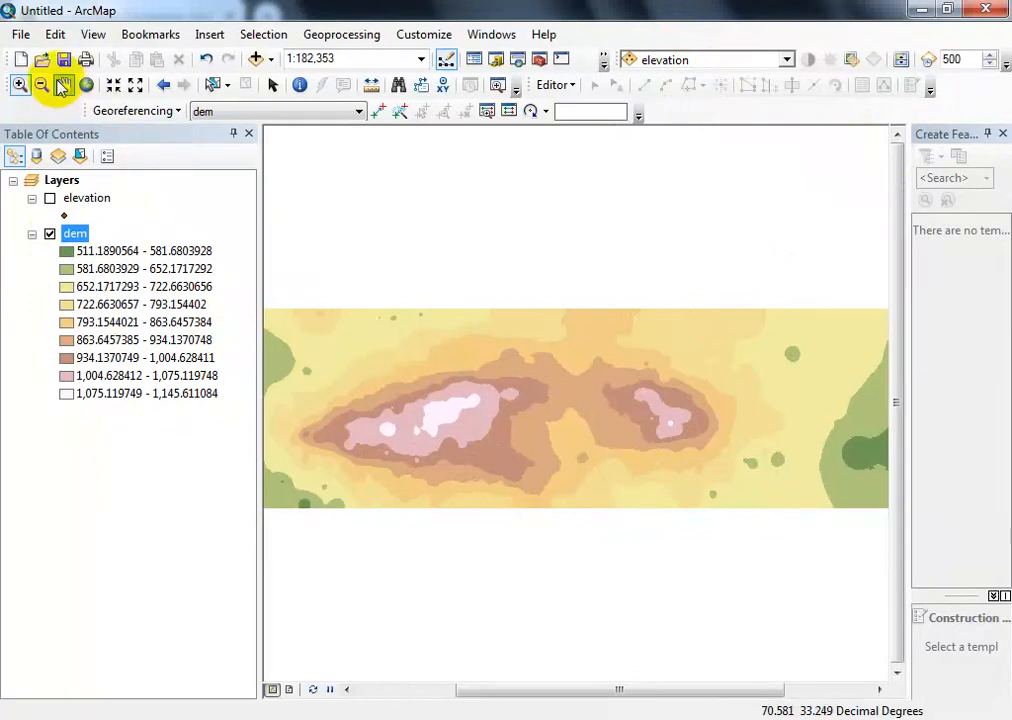
pyautogui.moveTo(557, 442); pyautogui.dragTo(515, 409)
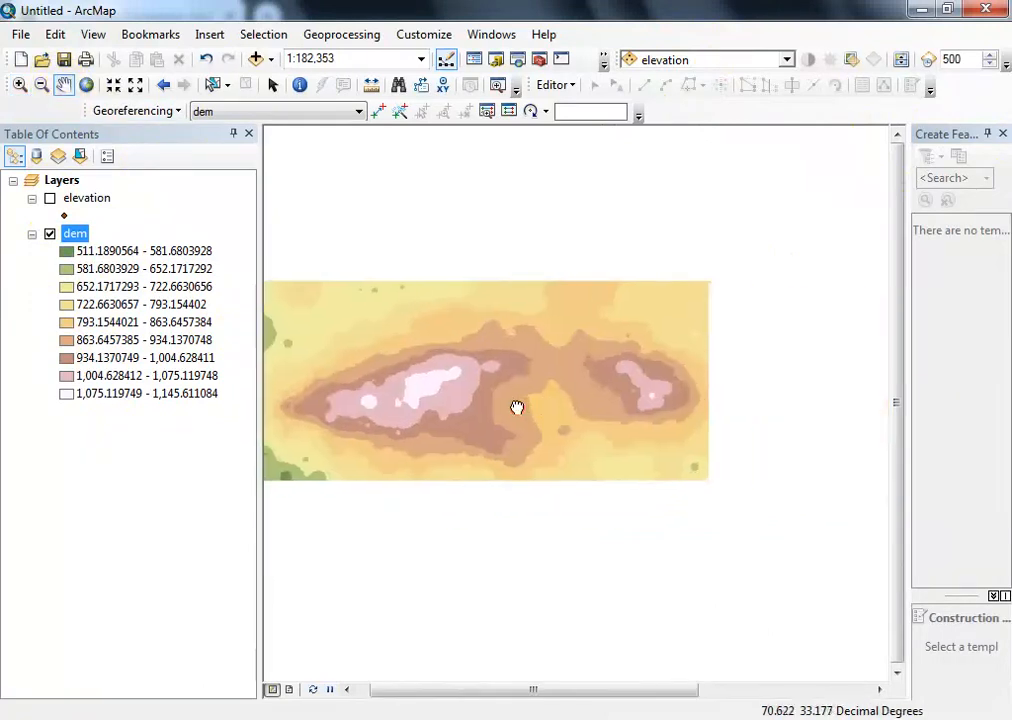
pyautogui.moveTo(709, 421); pyautogui.dragTo(785, 391)
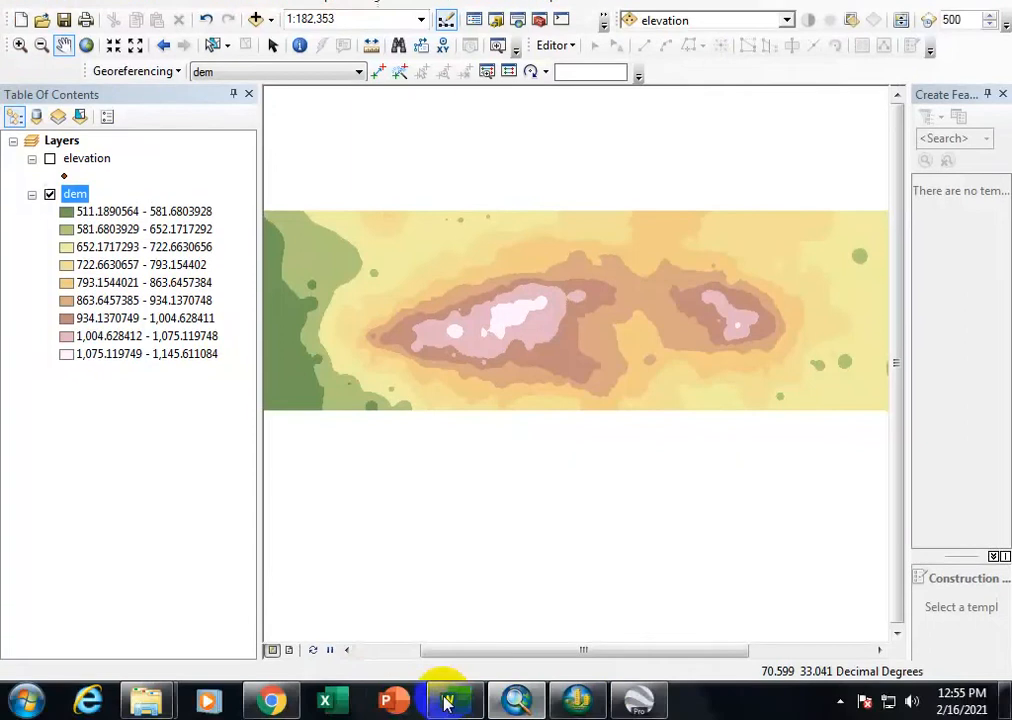
# - Switch to ArcScene and add the dem raster from the practice folder to the scene
pyautogui.click(580, 703)
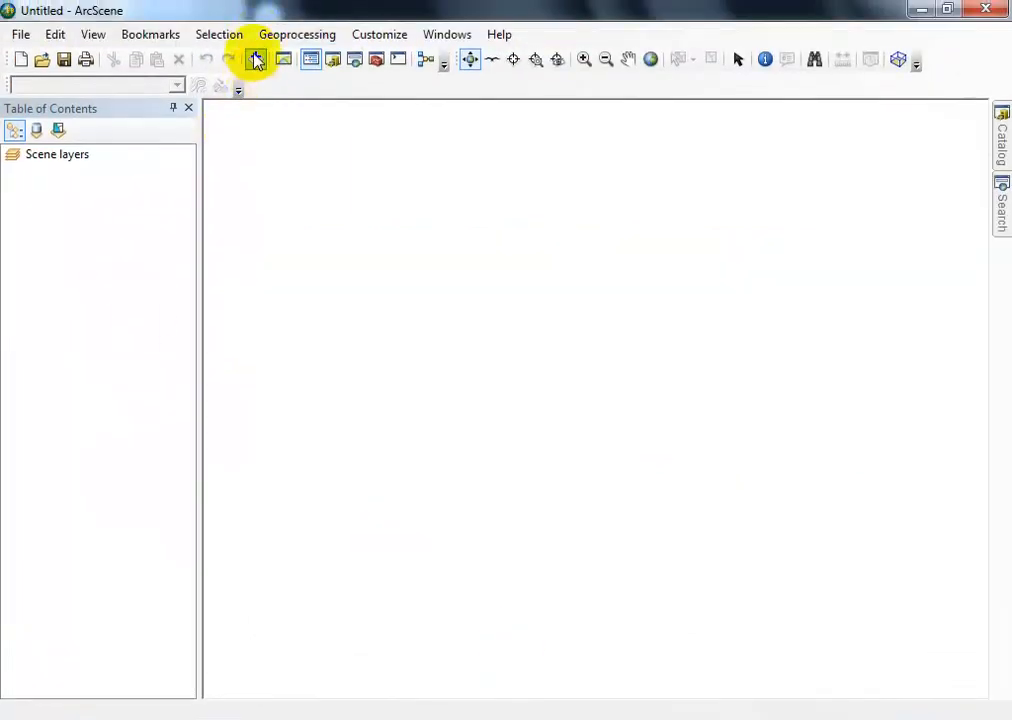
pyautogui.click(256, 60)
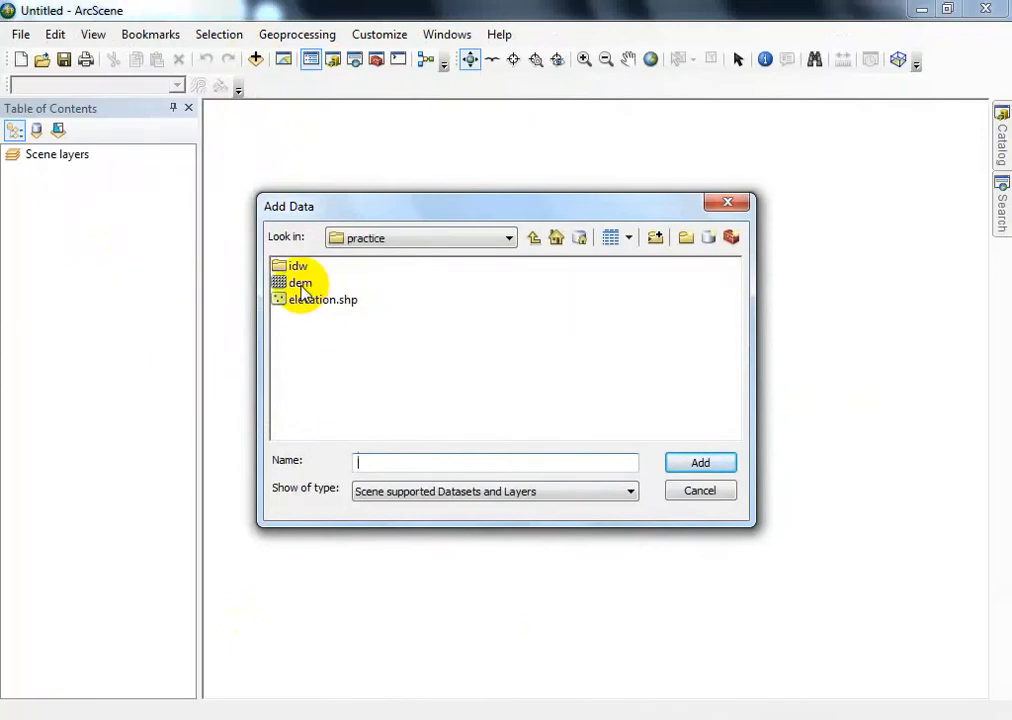
pyautogui.click(300, 285)
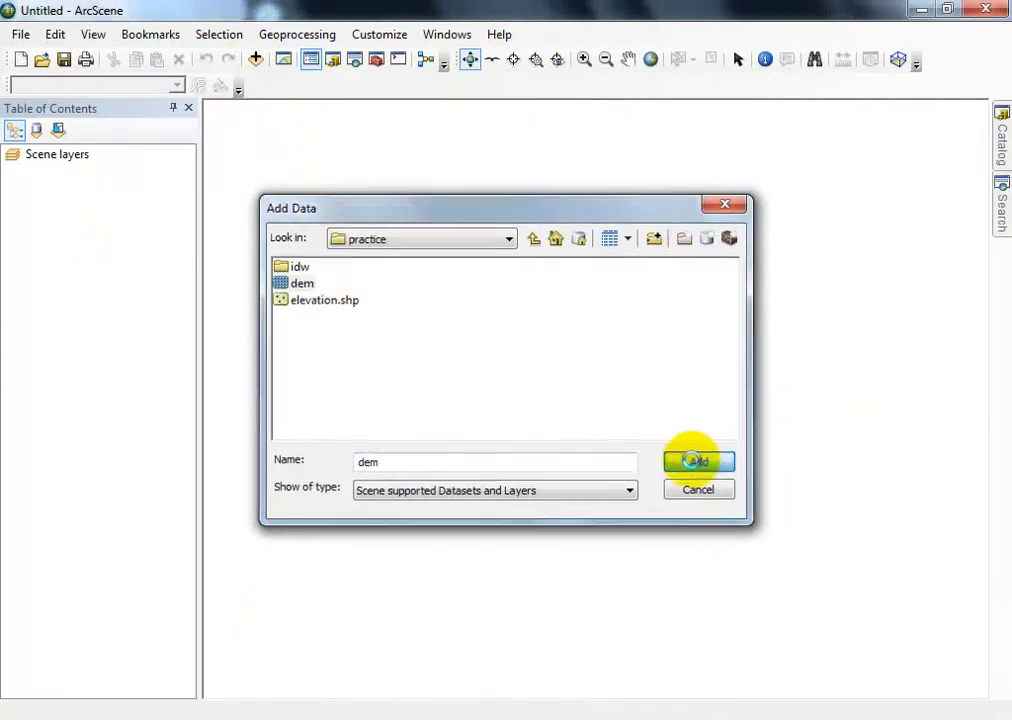
pyautogui.click(693, 461)
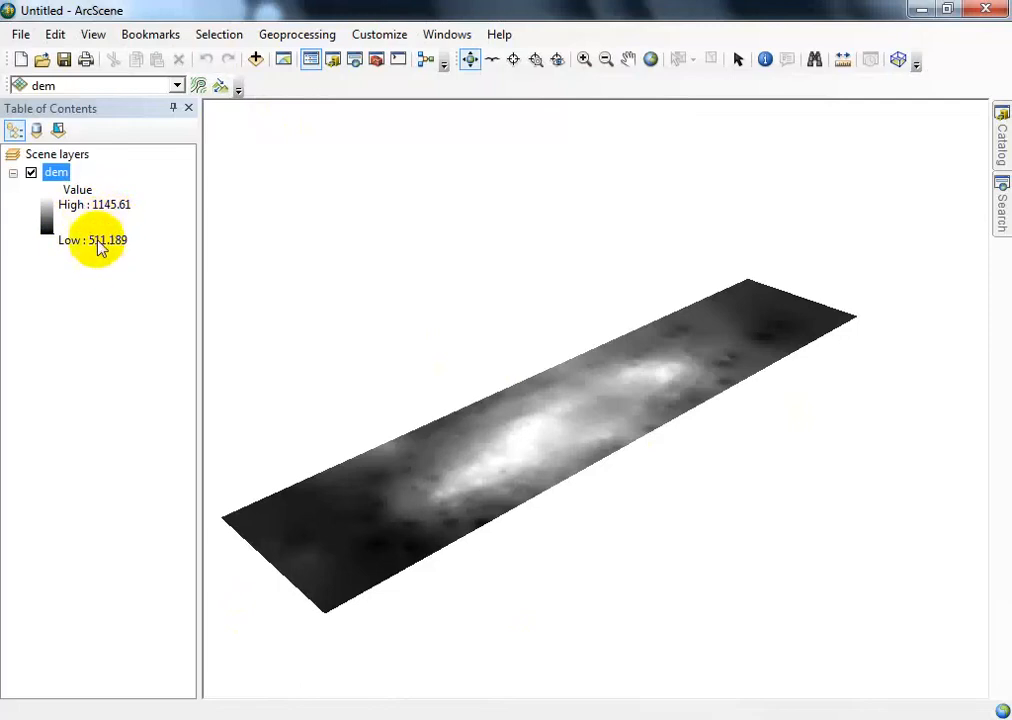
# - Set the dem layer's base heights to float on the custom surface E:\practice\dem
pyautogui.rightClick(55, 177)
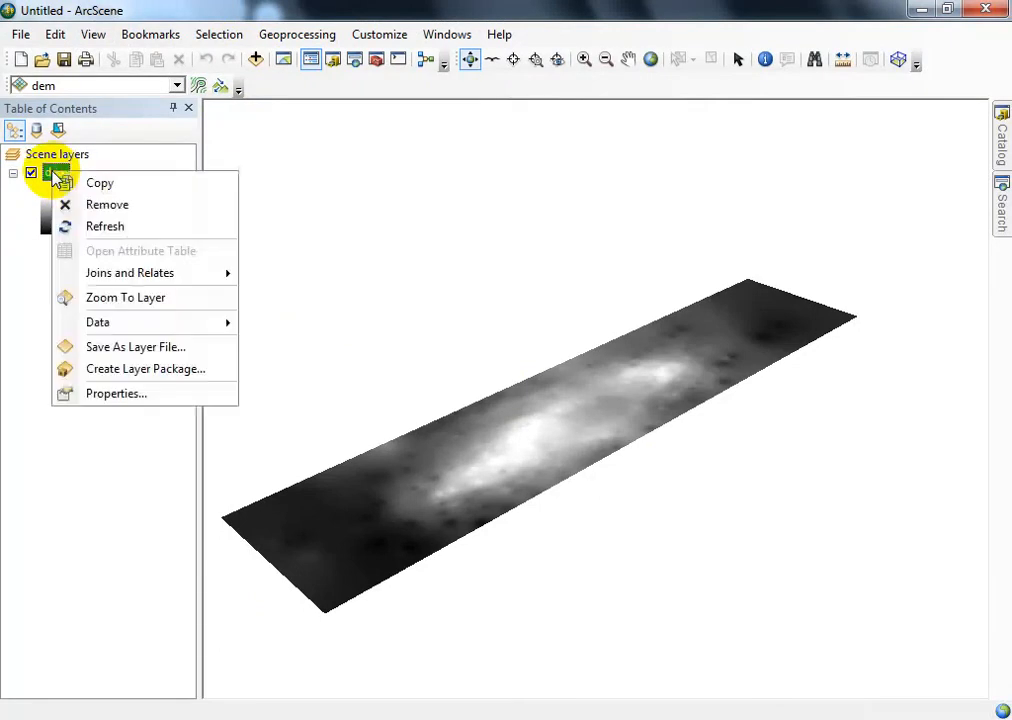
pyautogui.click(112, 396)
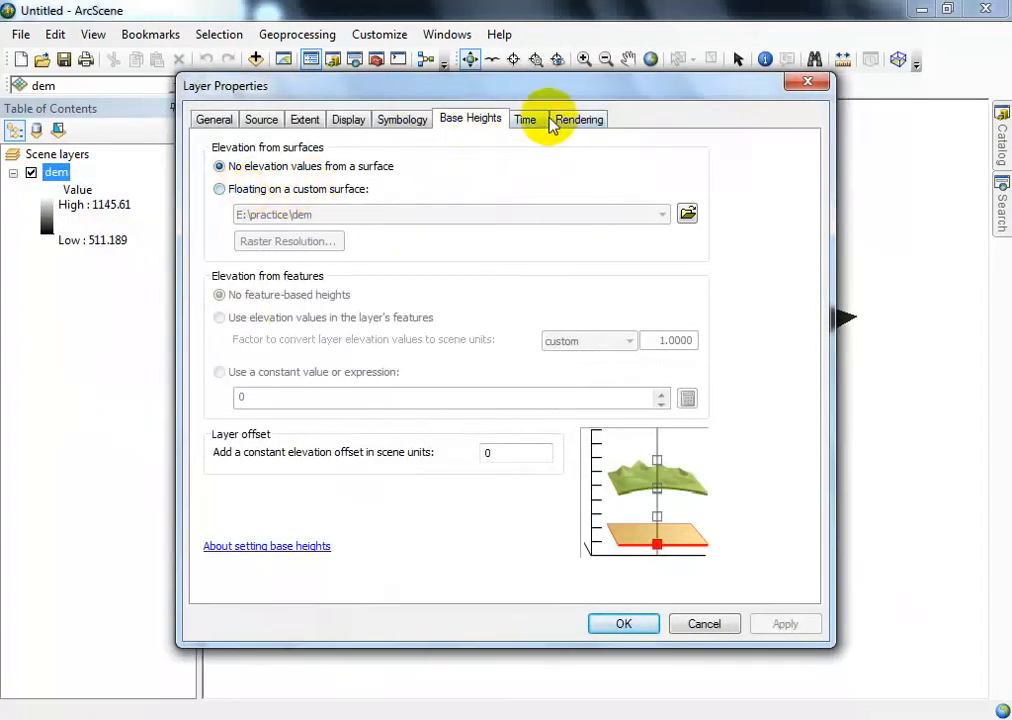
pyautogui.click(255, 190)
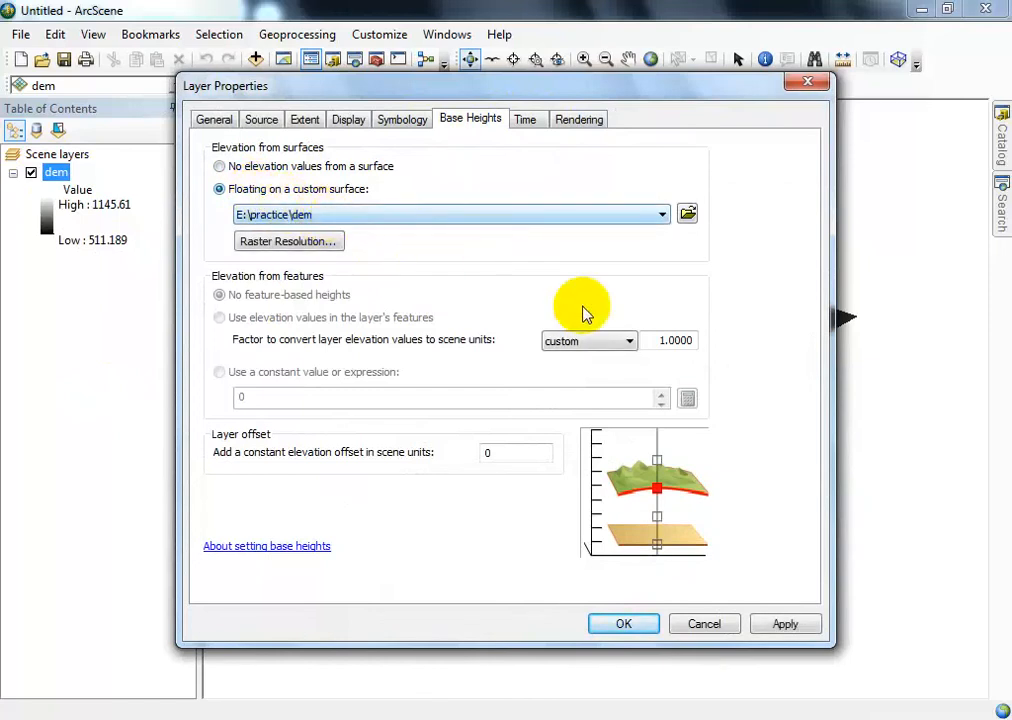
# - Set the elevation-to-scene-units conversion factor to 0.0001 and apply it to the dem layer, closing its properties
pyautogui.moveTo(664, 340); pyautogui.dragTo(746, 344)
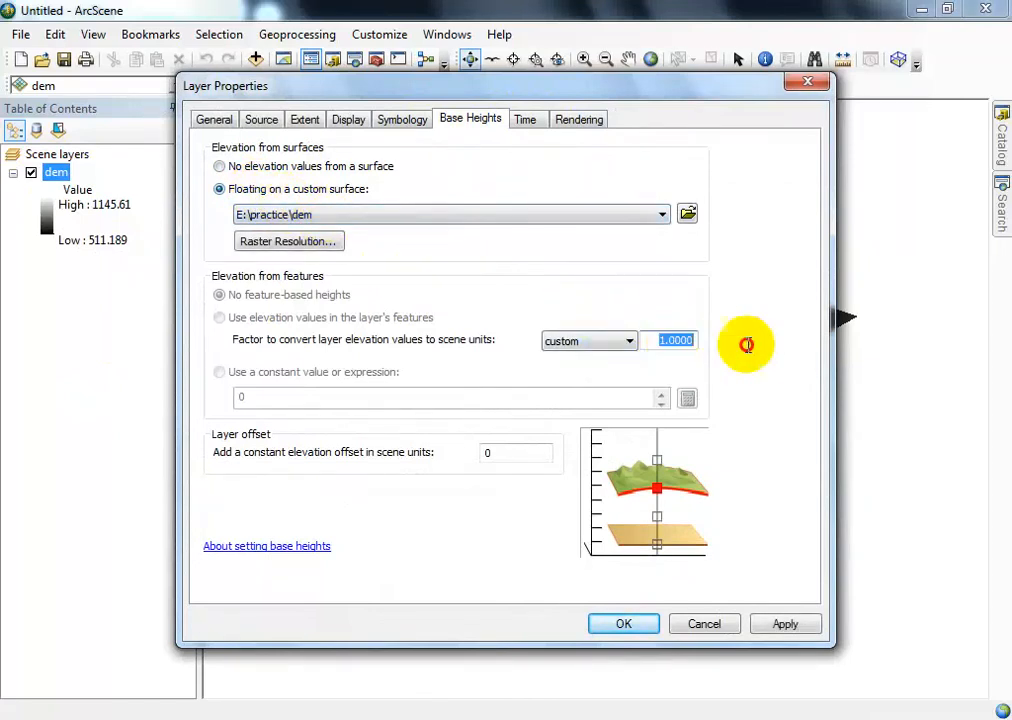
pyautogui.write('0')
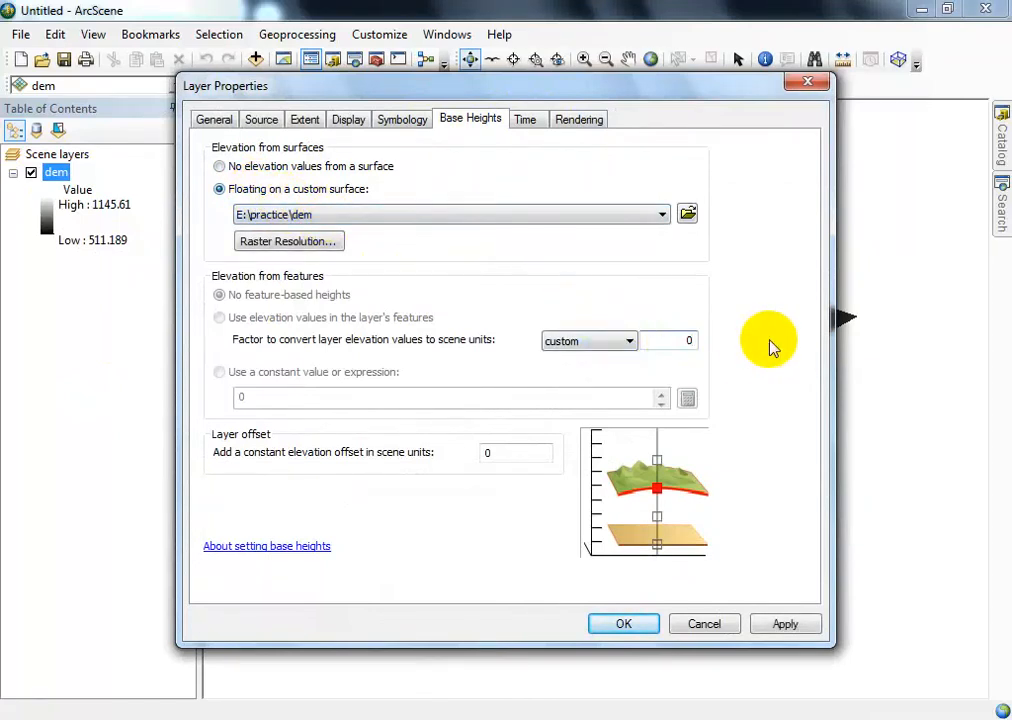
pyautogui.write('.0001')
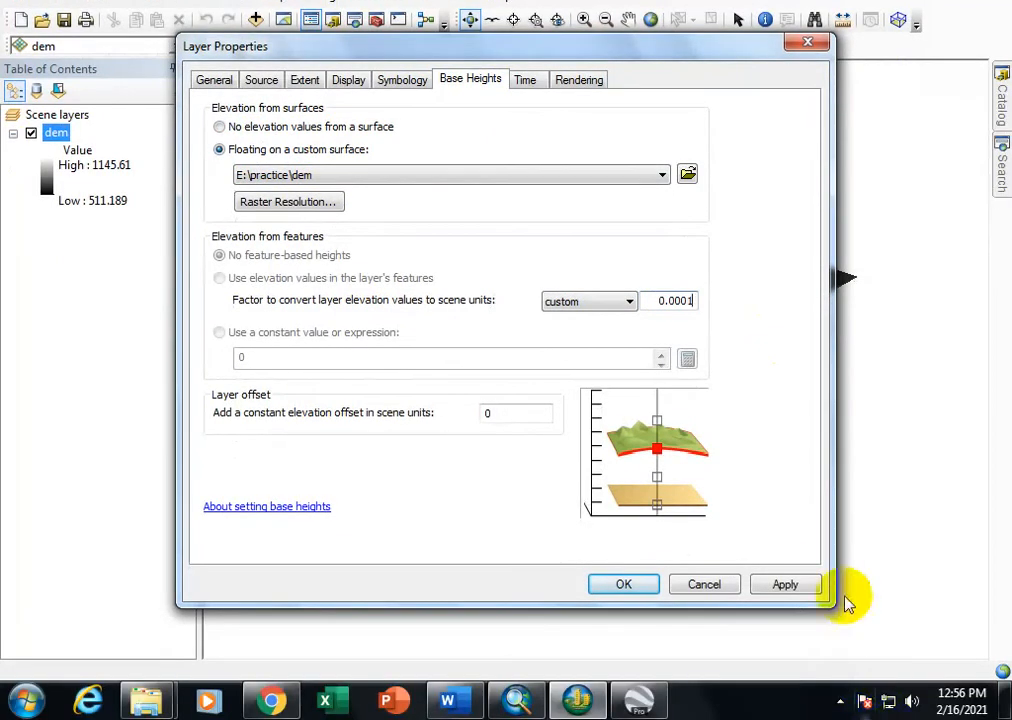
pyautogui.click(787, 623)
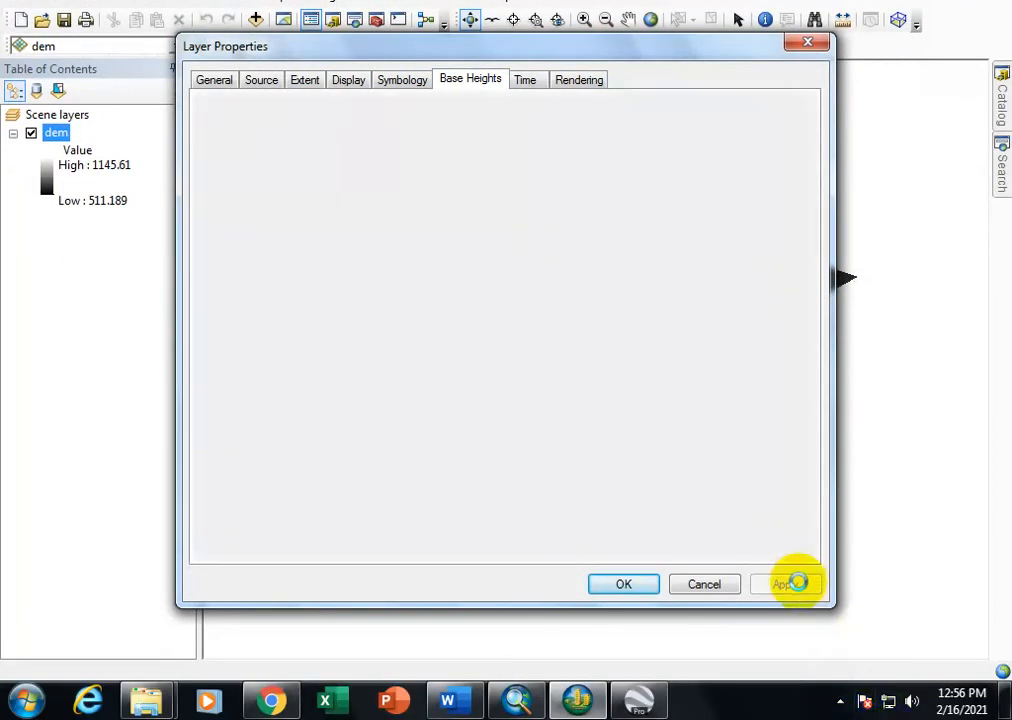
pyautogui.moveTo(663, 52); pyautogui.dragTo(635, 113)
pyautogui.click(580, 648)
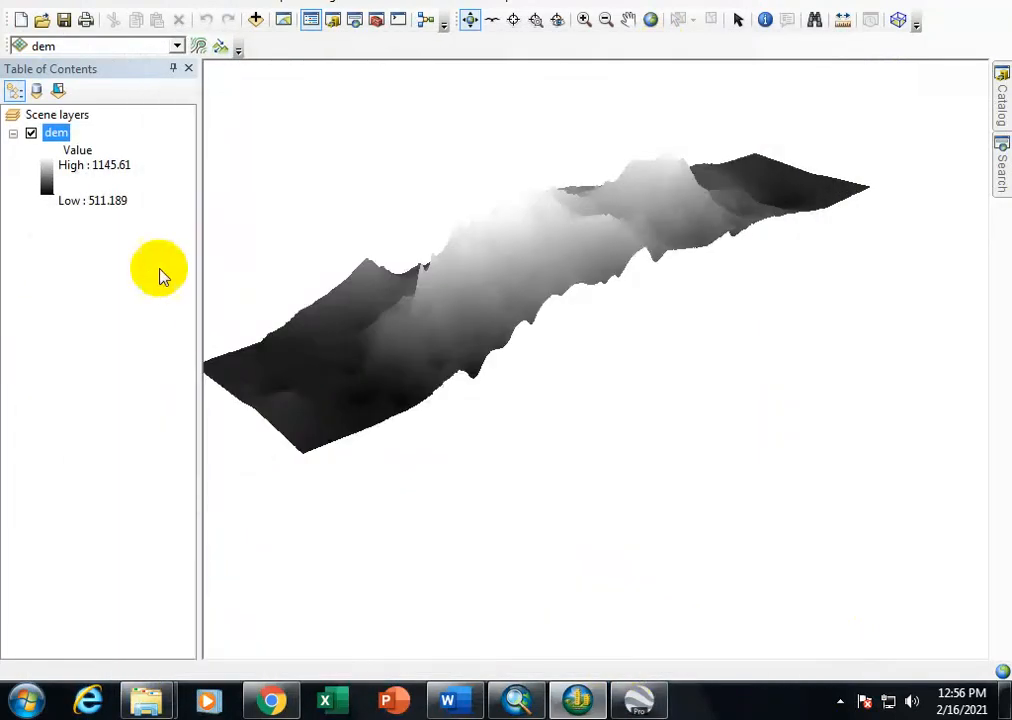
# - Change the dem layer's color ramp to the brown-yellow-green gradient
pyautogui.doubleClick(44, 178)
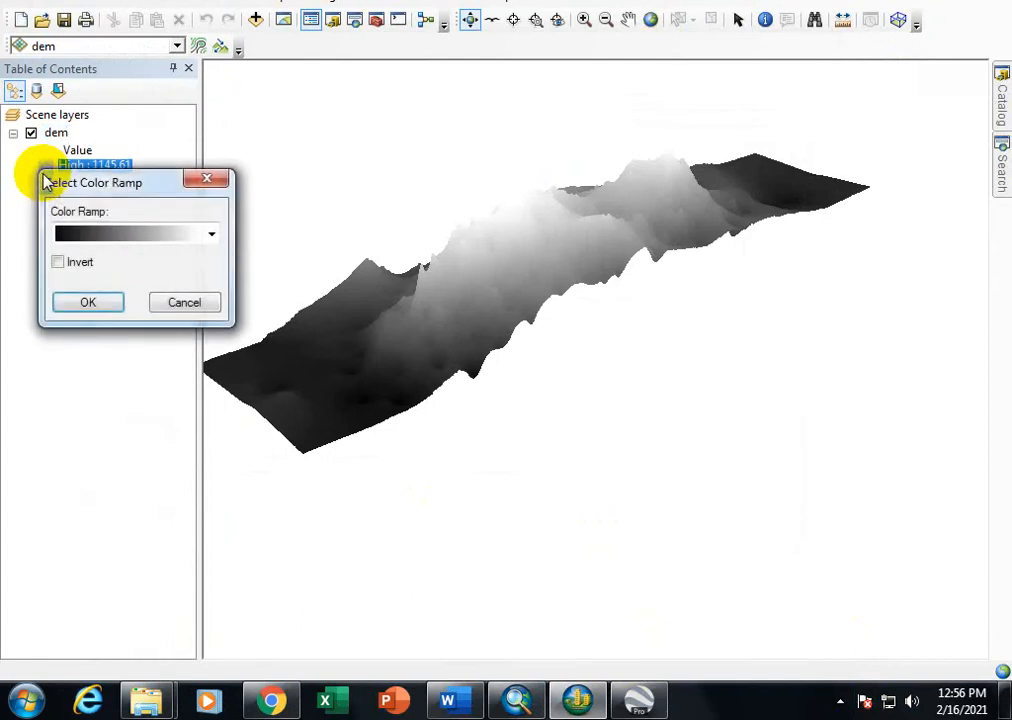
pyautogui.click(107, 240)
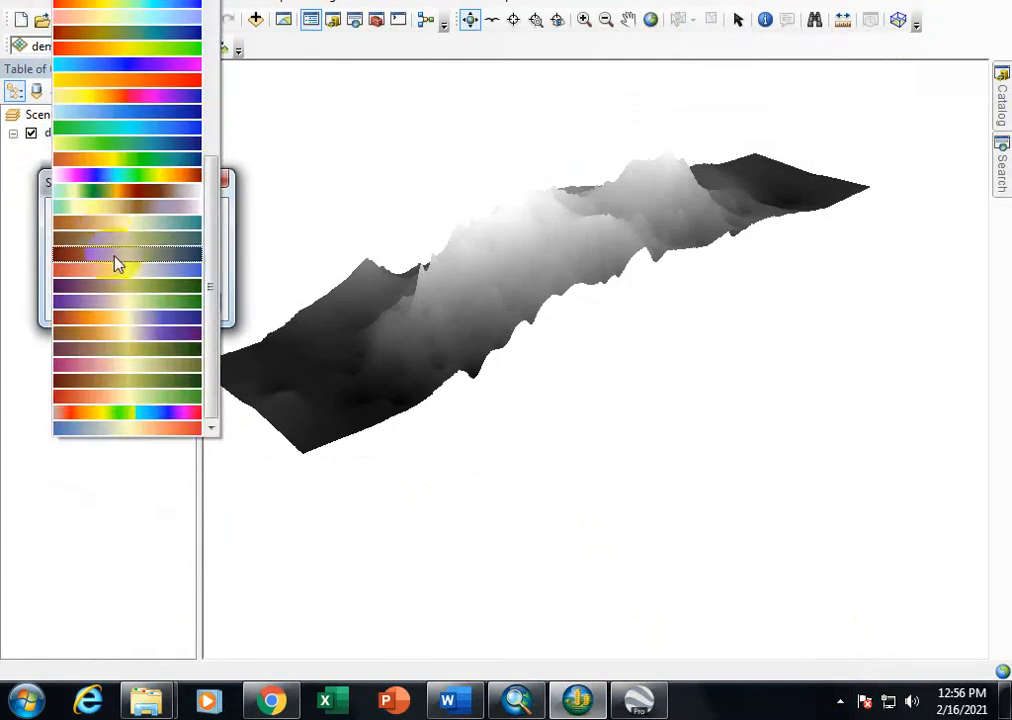
pyautogui.click(138, 383)
pyautogui.click(84, 301)
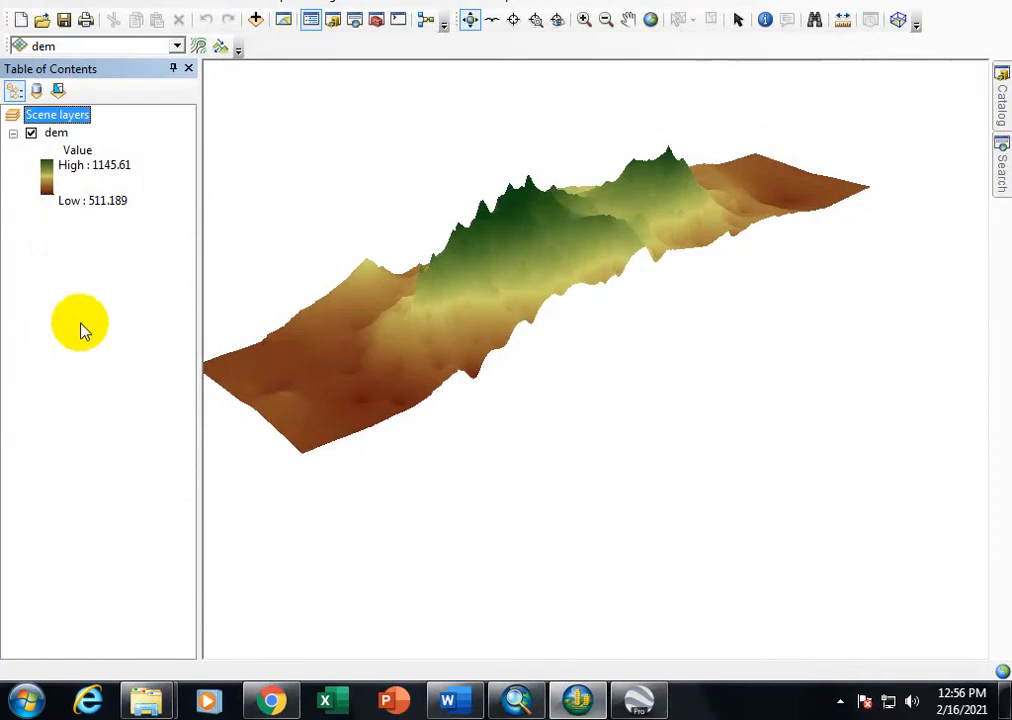
# - Examine the 3D terrain by rotating the scene and flying over it with the Fly tool
pyautogui.moveTo(419, 257); pyautogui.dragTo(420, 298)
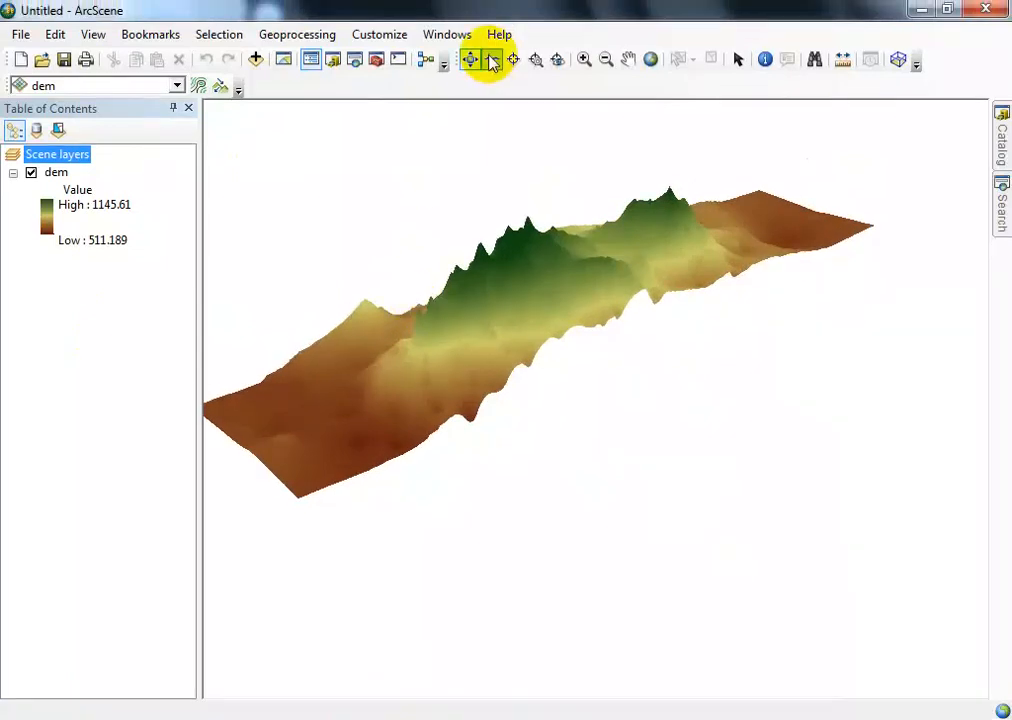
pyautogui.click(491, 60)
pyautogui.click(506, 285)
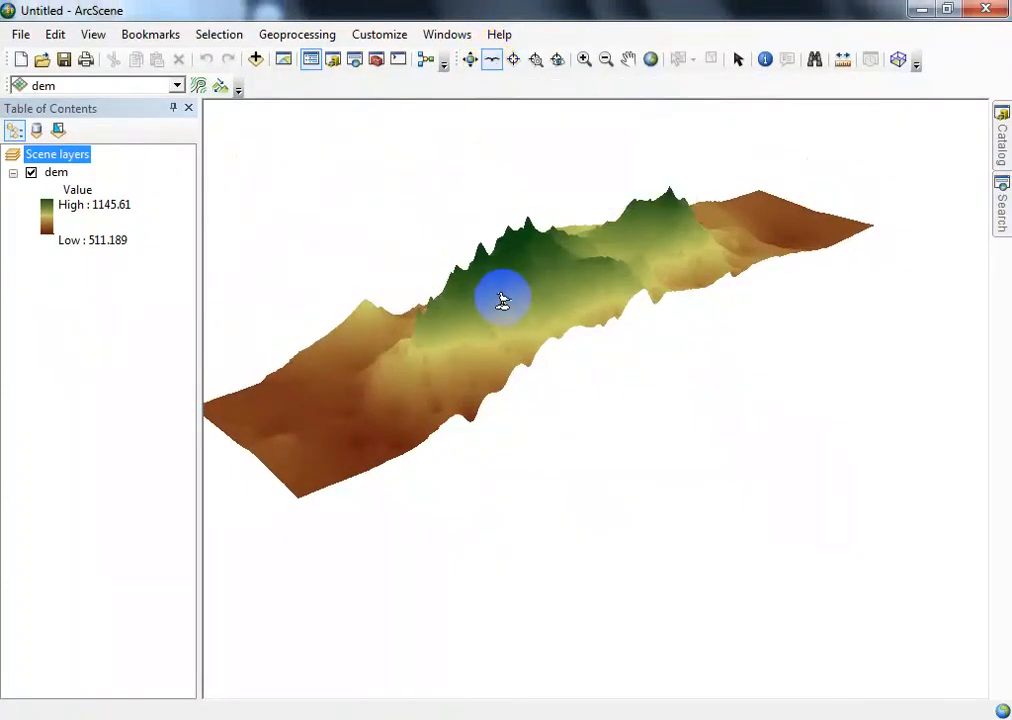
pyautogui.click(505, 300)
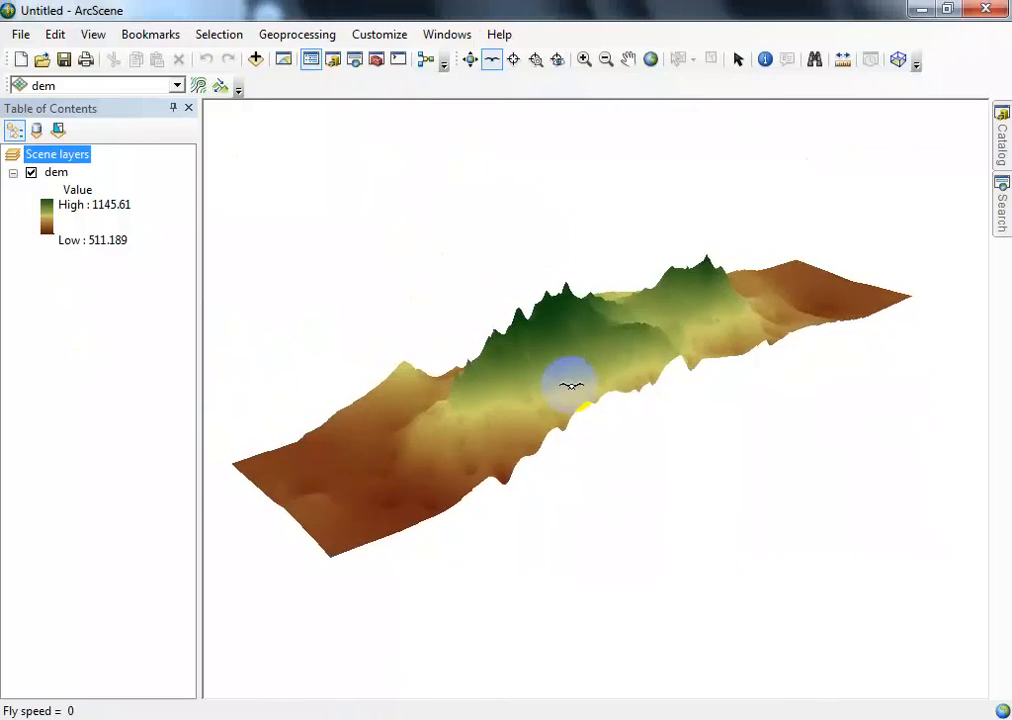
pyautogui.press('Escape')
pyautogui.click(516, 389)
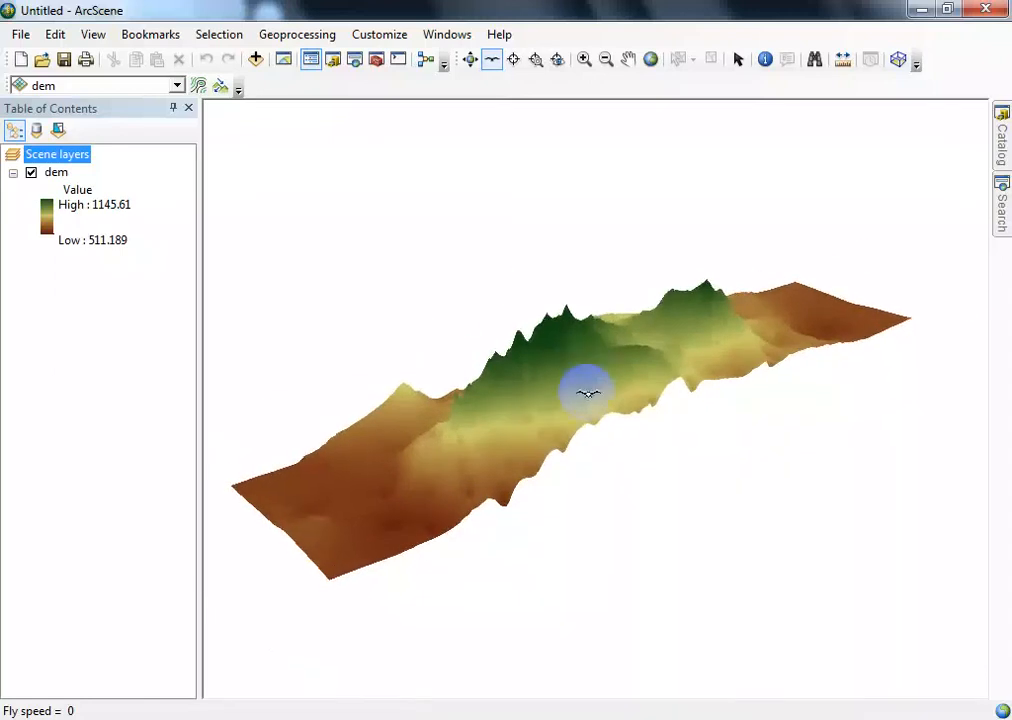
pyautogui.click(583, 372)
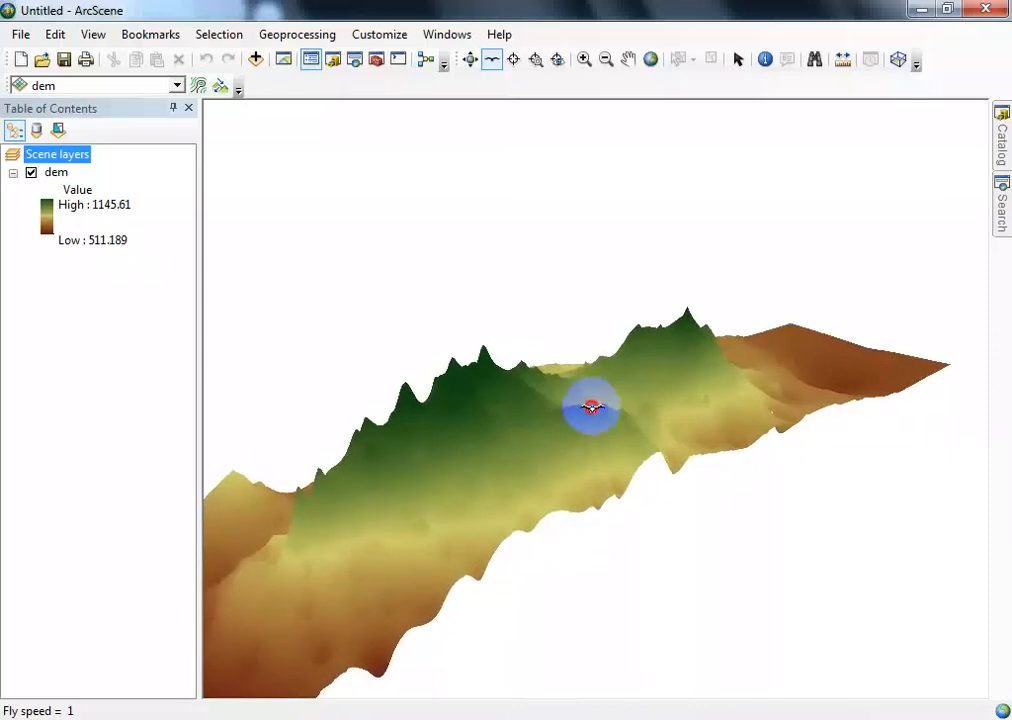
pyautogui.click(591, 407)
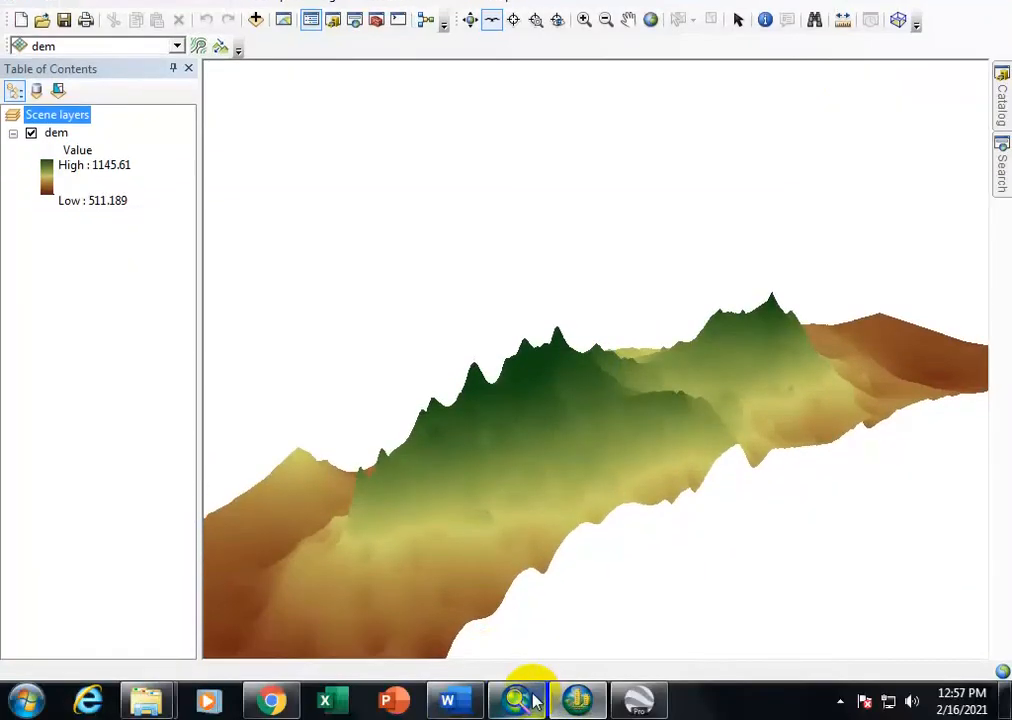
# - Switch to ArcMap and start the Spatial Analyst Contour surface tool with dem as the input raster
pyautogui.click(522, 692)
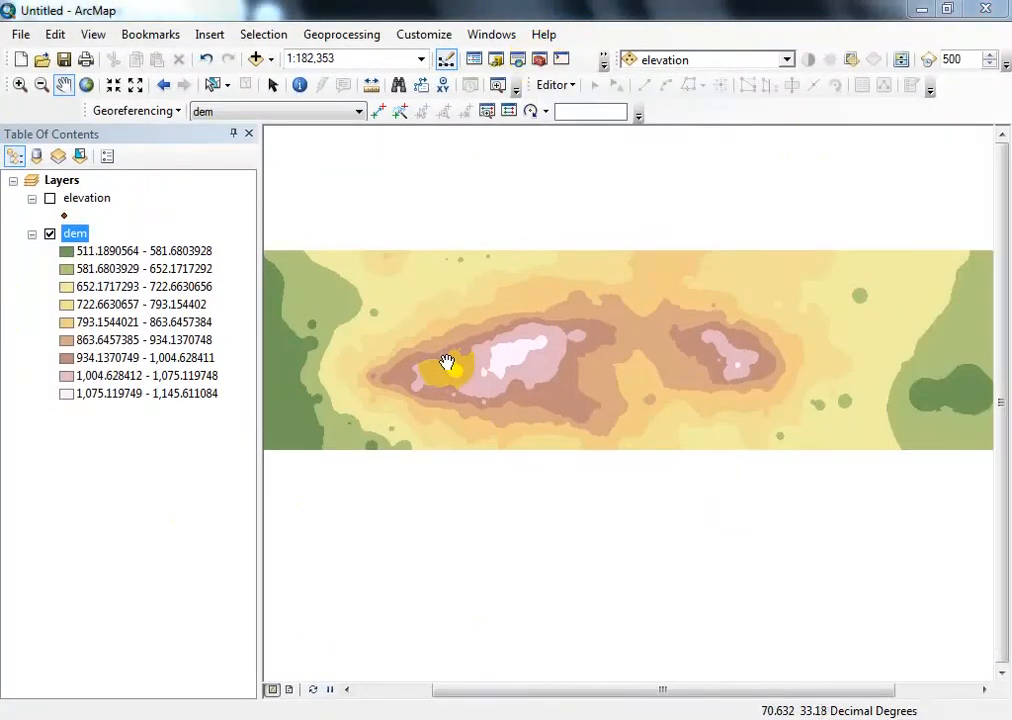
pyautogui.click(540, 62)
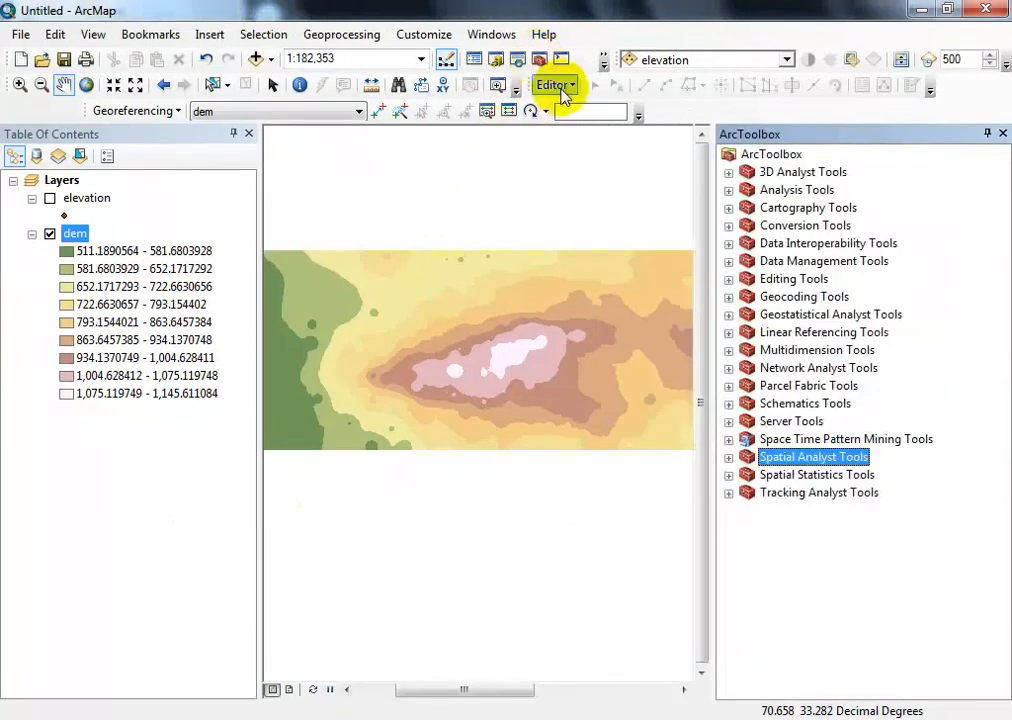
pyautogui.click(728, 459)
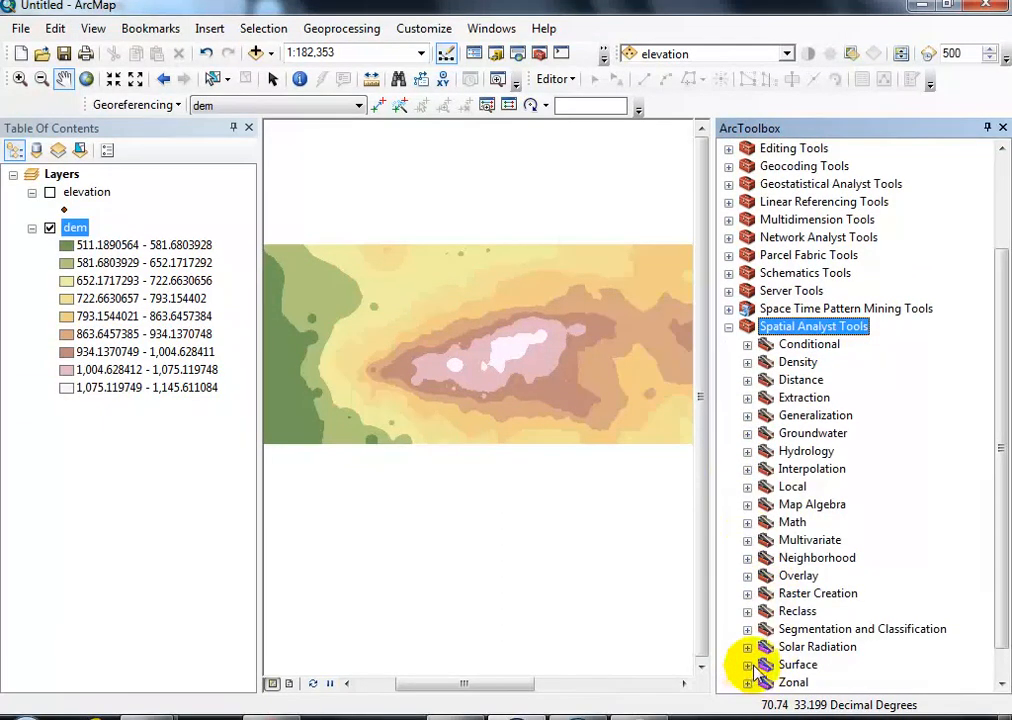
pyautogui.click(747, 665)
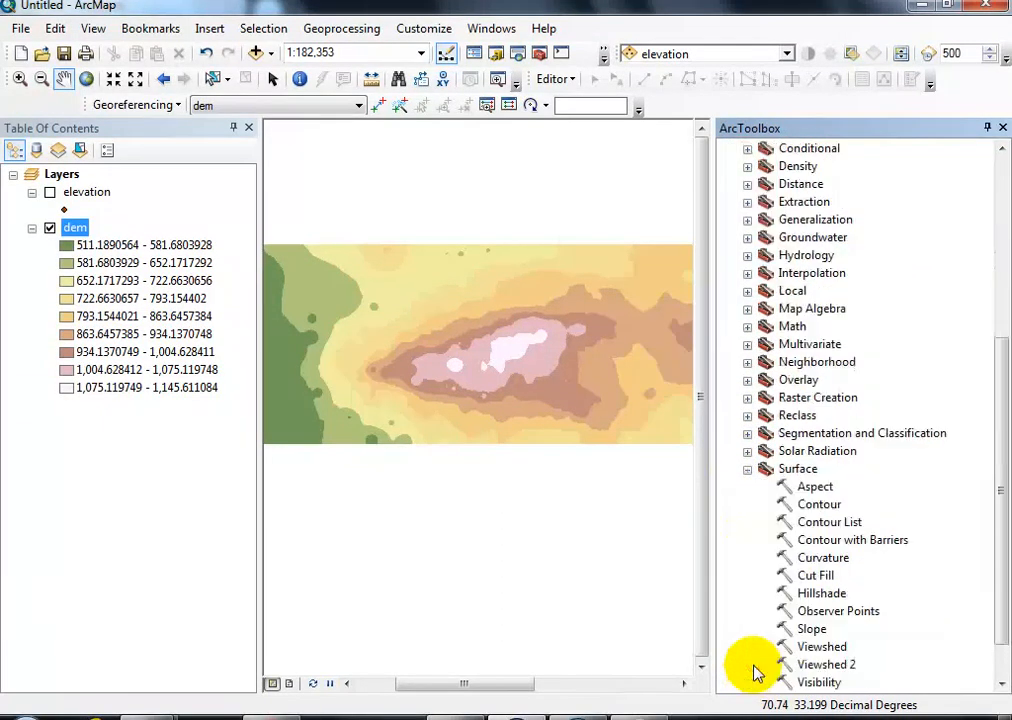
pyautogui.doubleClick(817, 507)
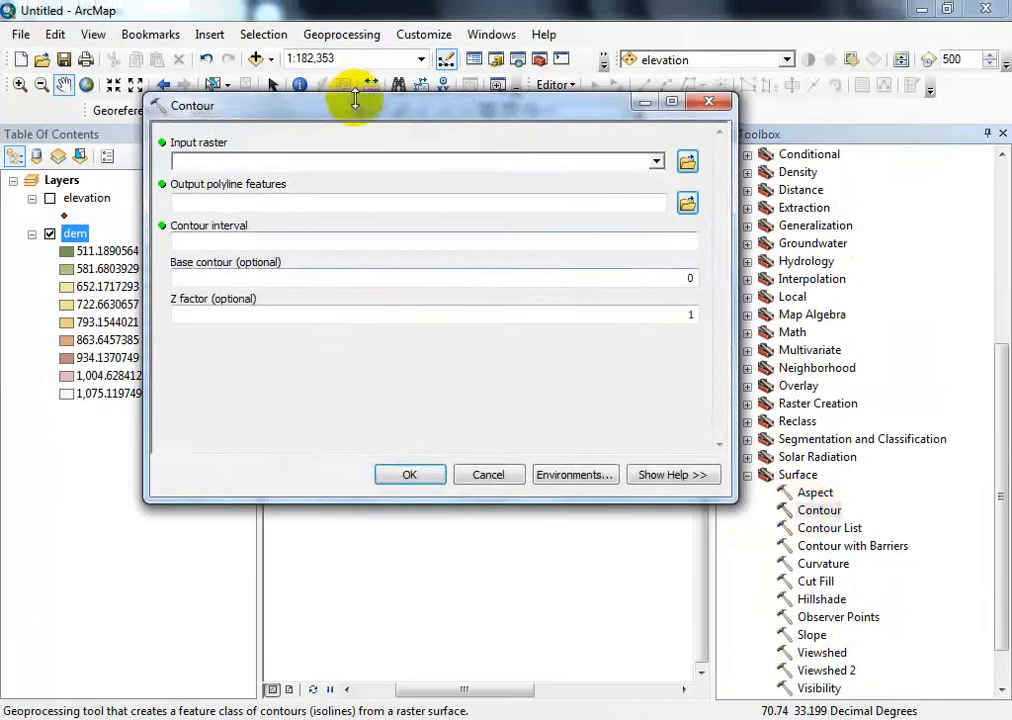
pyautogui.moveTo(357, 110); pyautogui.dragTo(495, 234)
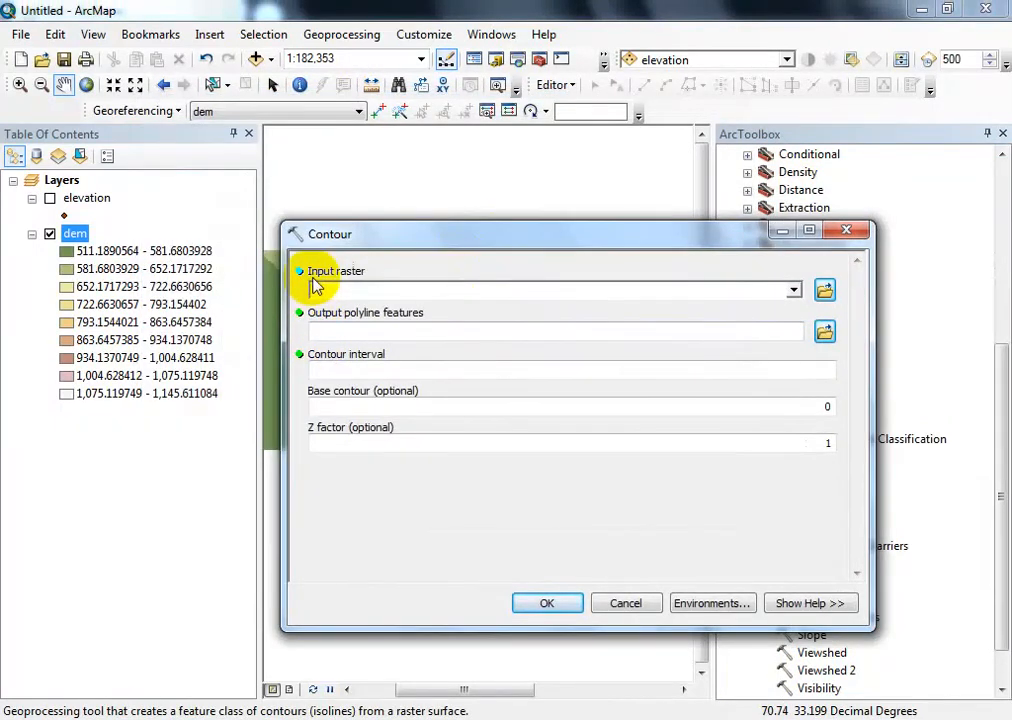
pyautogui.click(793, 290)
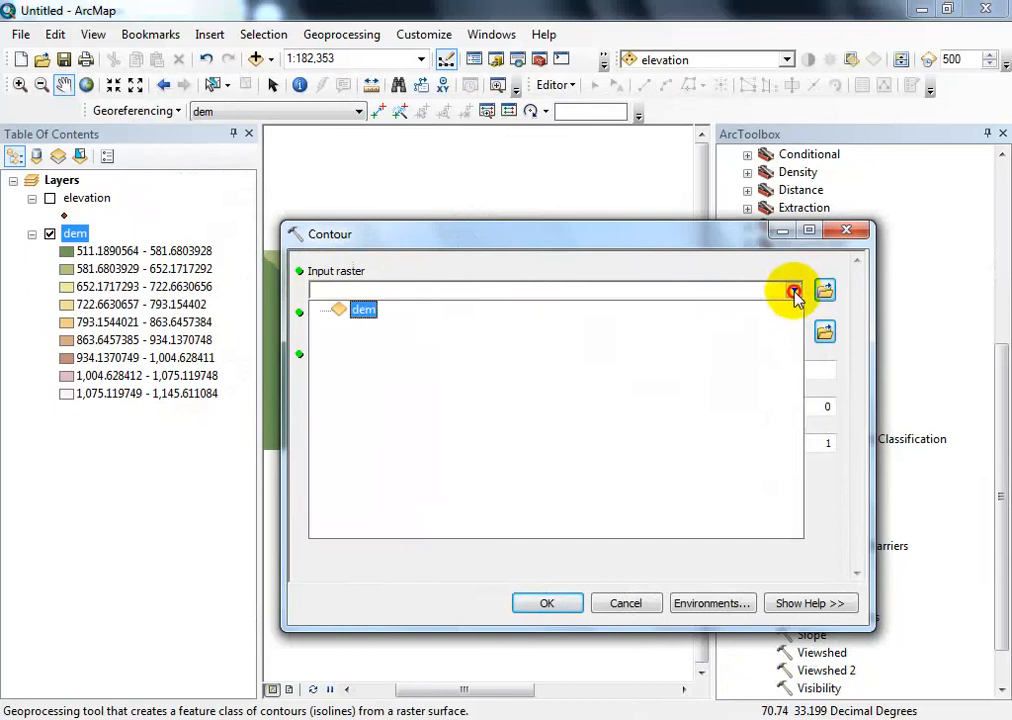
pyautogui.click(364, 310)
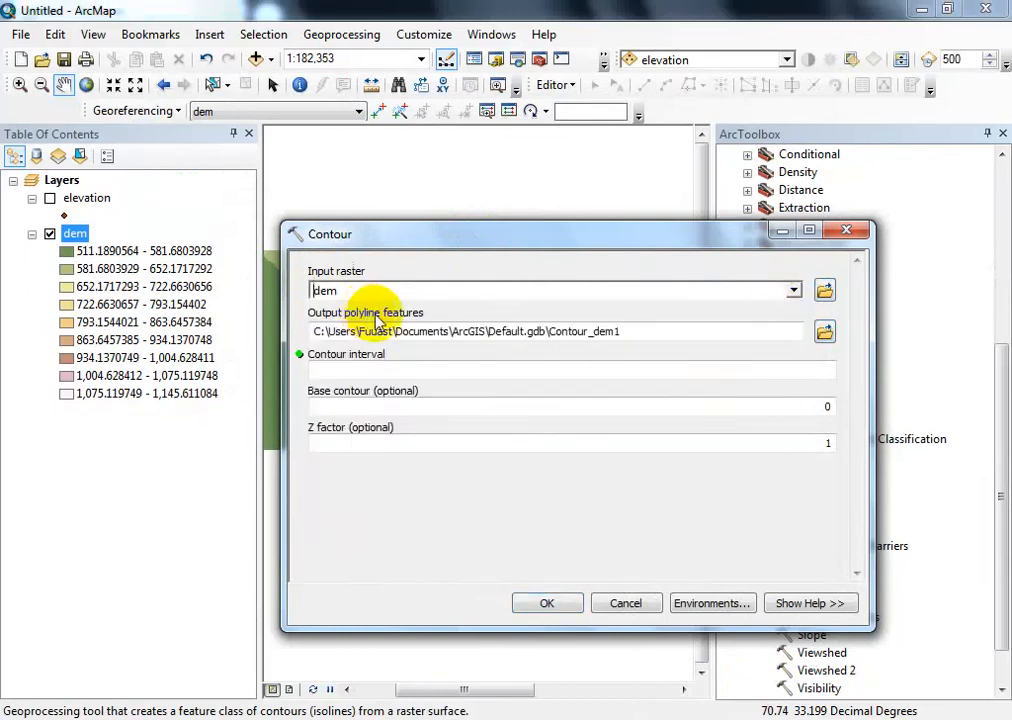
# - Name the output polyline features "contour" and save them in the practice folder
pyautogui.click(824, 331)
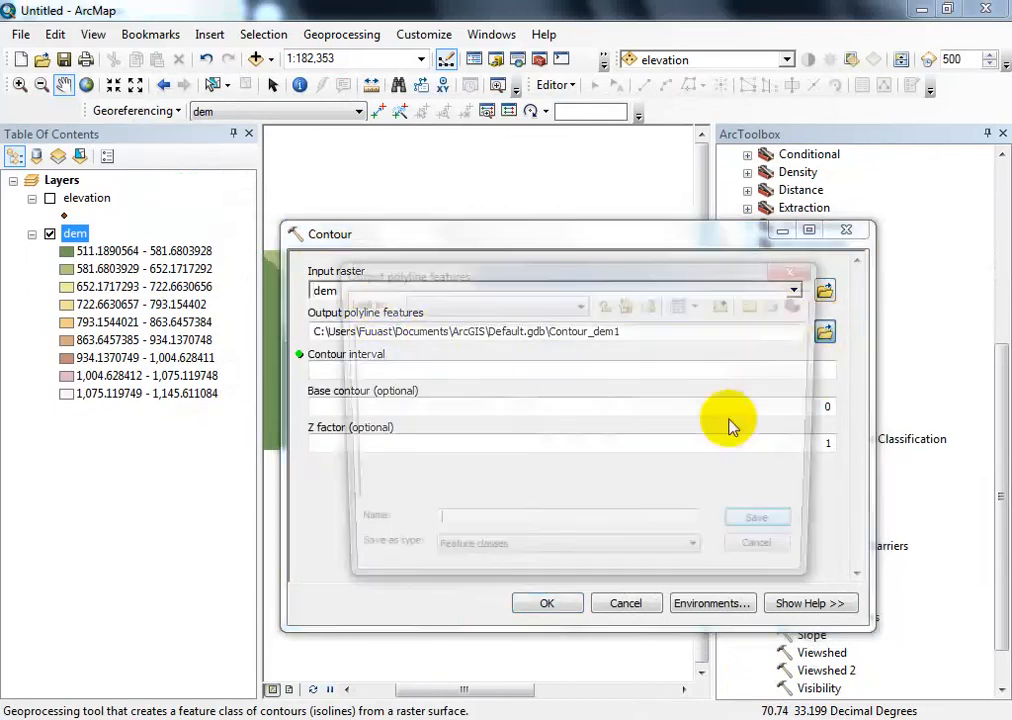
pyautogui.click(526, 532)
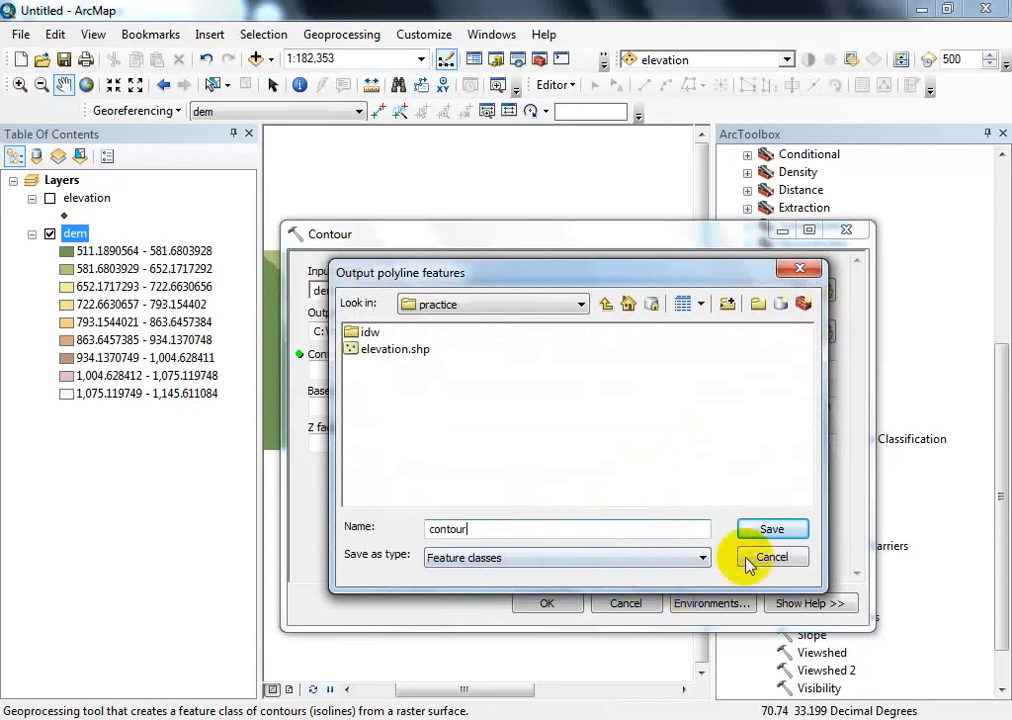
pyautogui.click(772, 530)
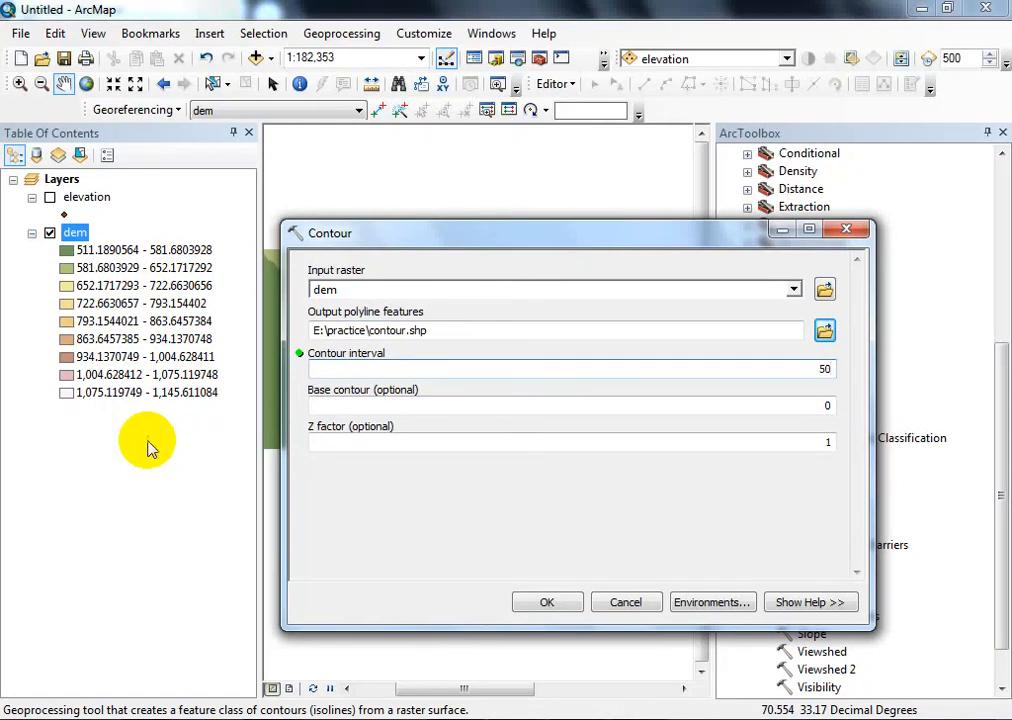
# - Run the Contour tool with a contour interval of 50, closing the report and the toolbox
pyautogui.click(543, 604)
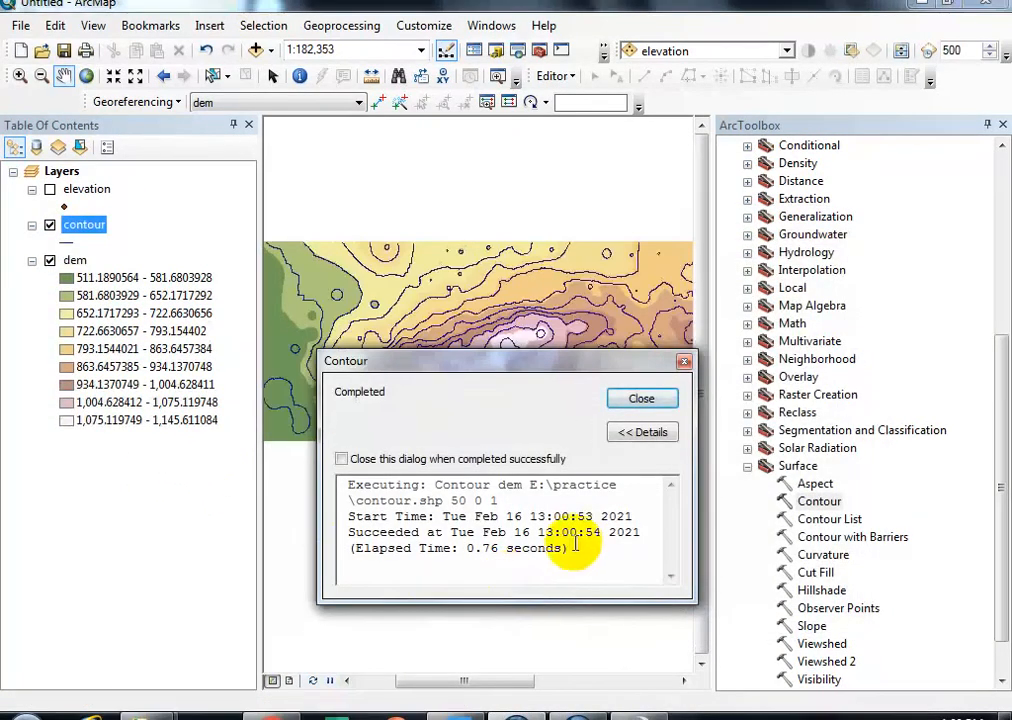
pyautogui.click(643, 400)
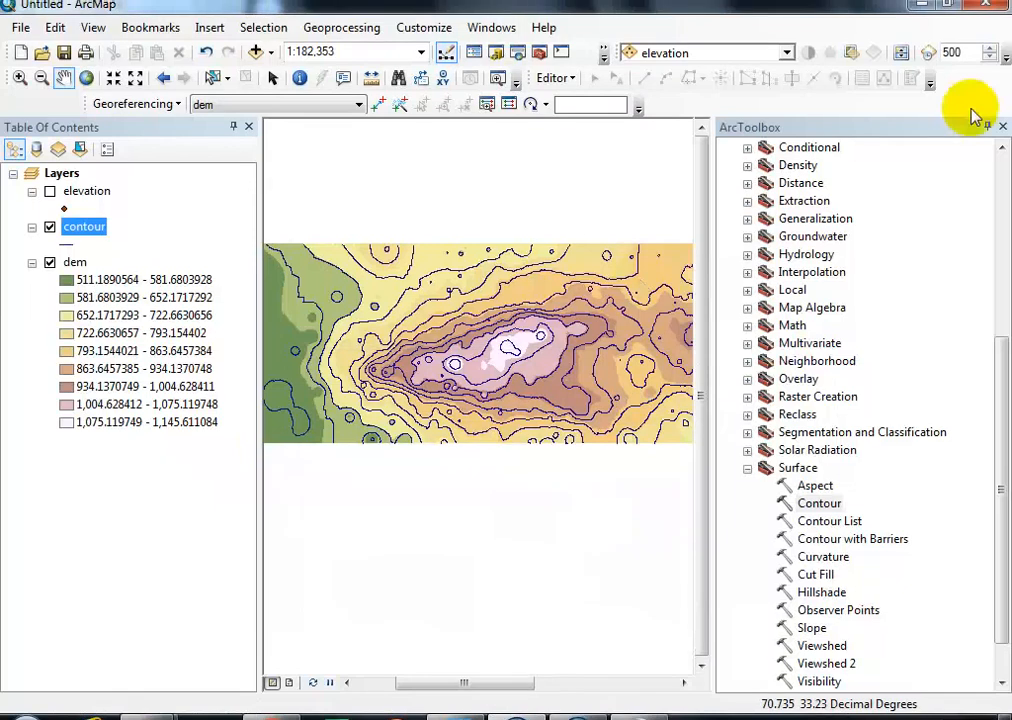
pyautogui.click(1002, 131)
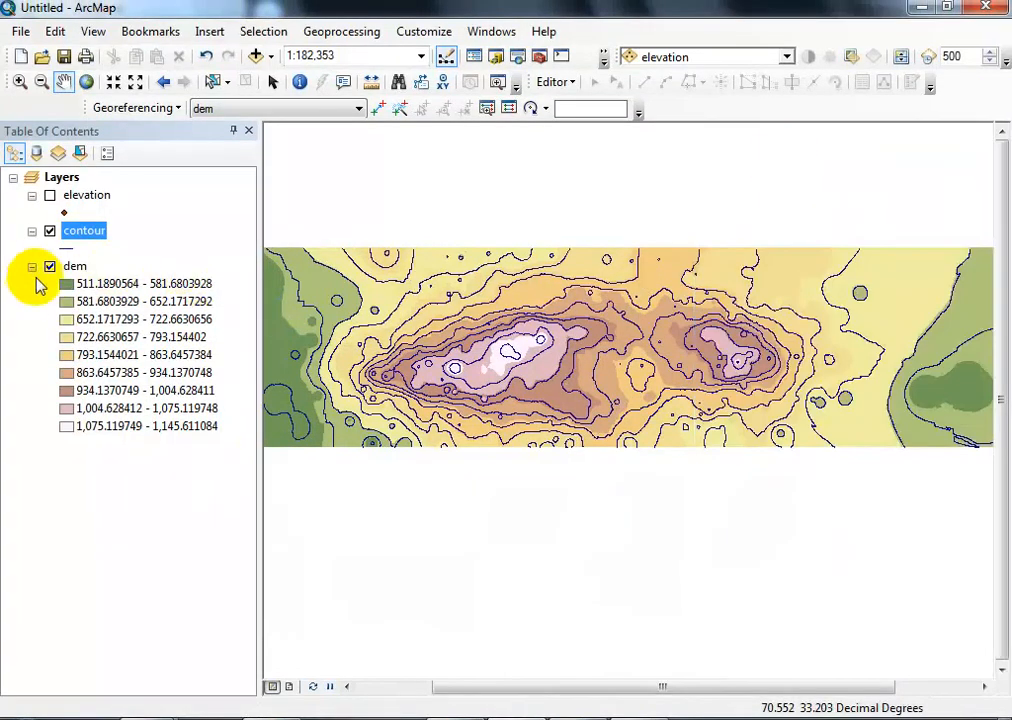
# - Hide the dem layer and review the contour layer's attribute table, closing it when done
pyautogui.click(50, 266)
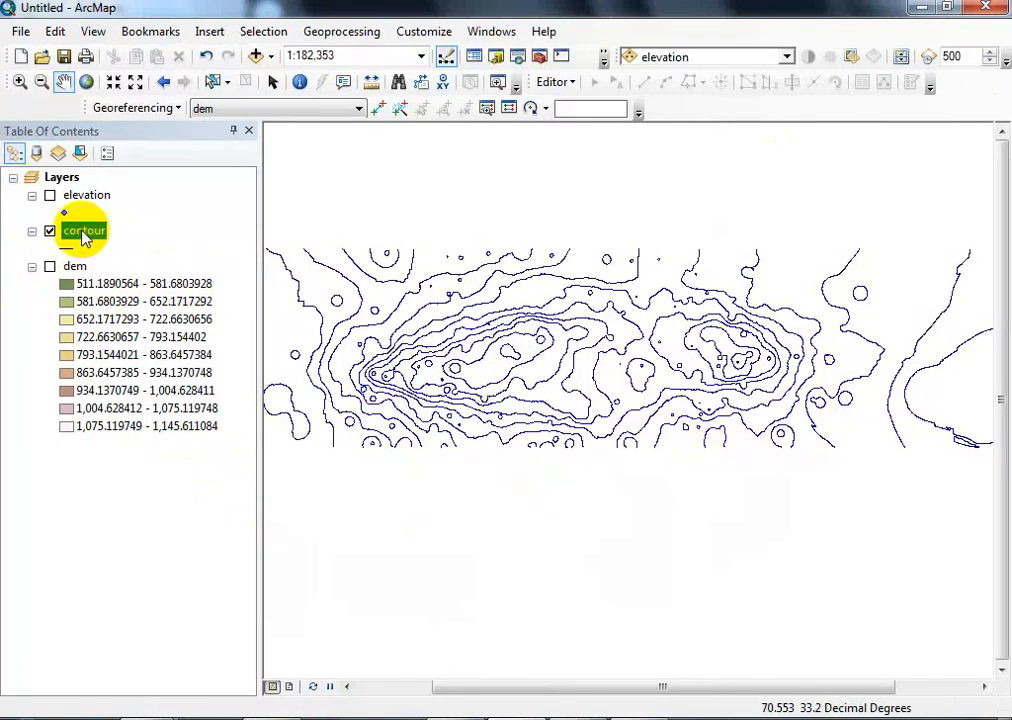
pyautogui.rightClick(83, 233)
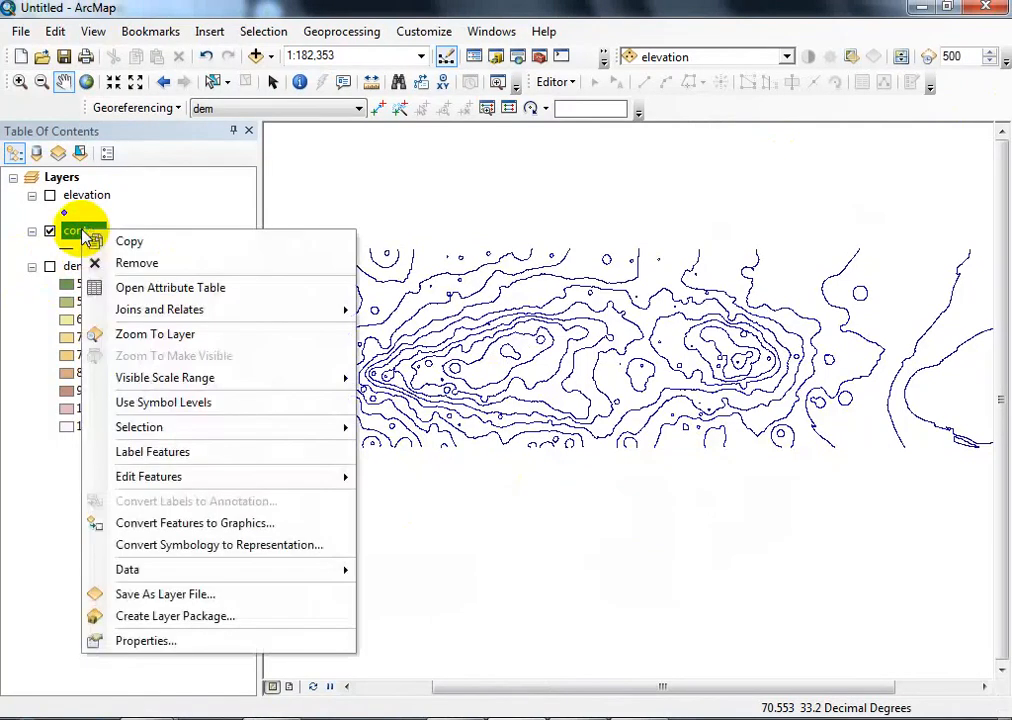
pyautogui.click(142, 287)
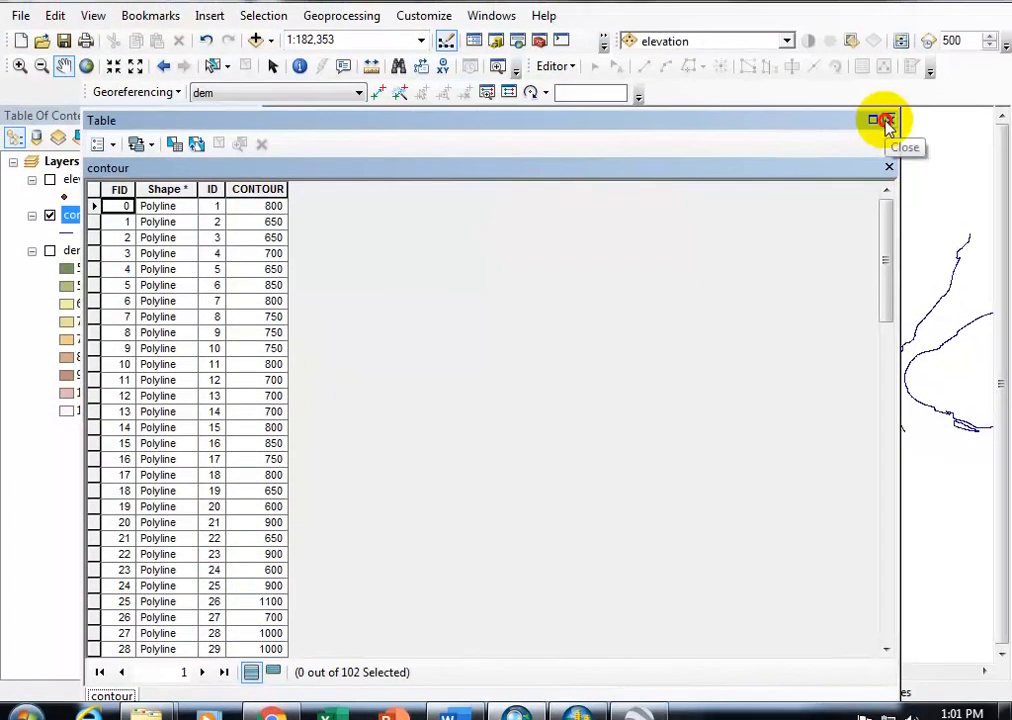
pyautogui.click(887, 119)
# - Turn on feature labels for the contour layer
pyautogui.rightClick(95, 223)
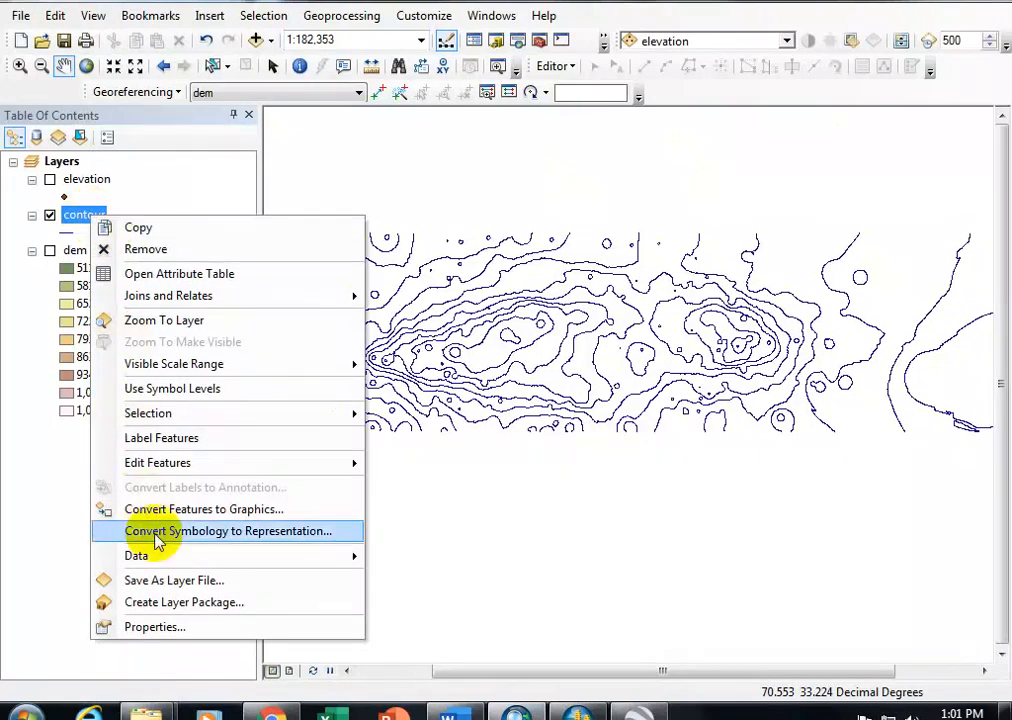
pyautogui.moveTo(196, 548)
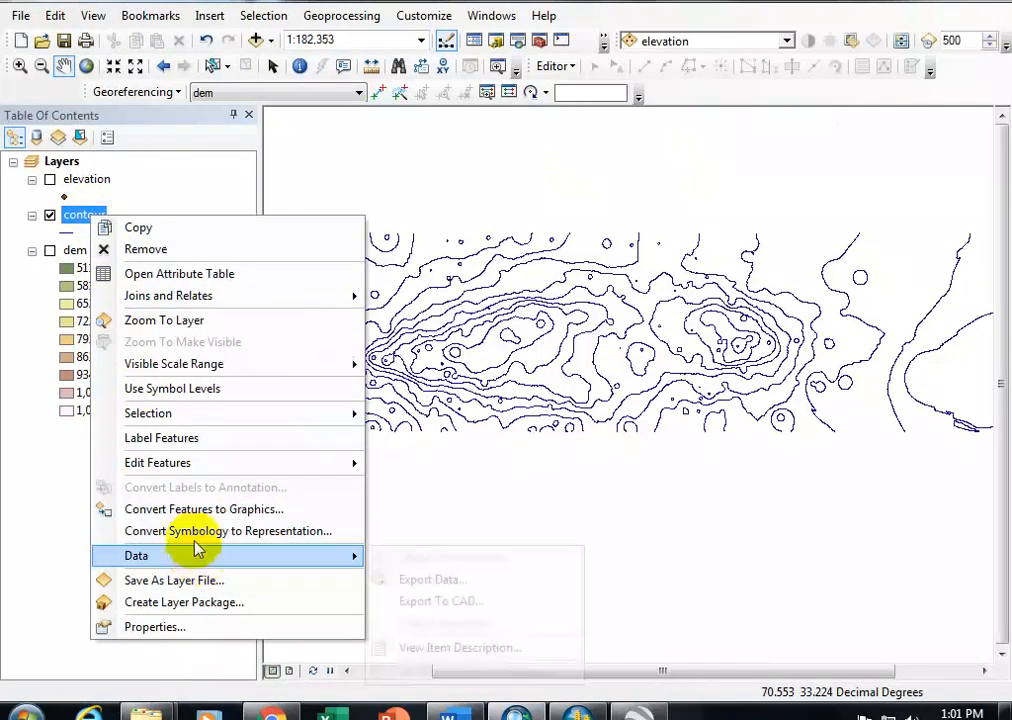
pyautogui.click(197, 446)
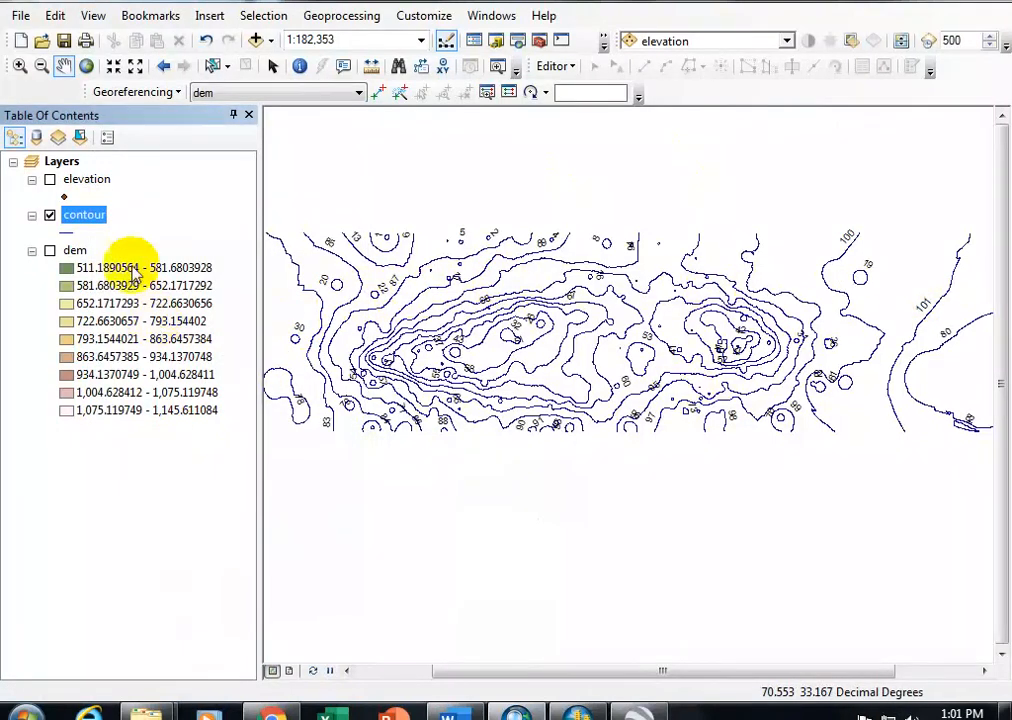
# - Set the contour layer's label field to CONTOUR, apply the change, and inspect the elevation labels along the contour lines
pyautogui.rightClick(86, 216)
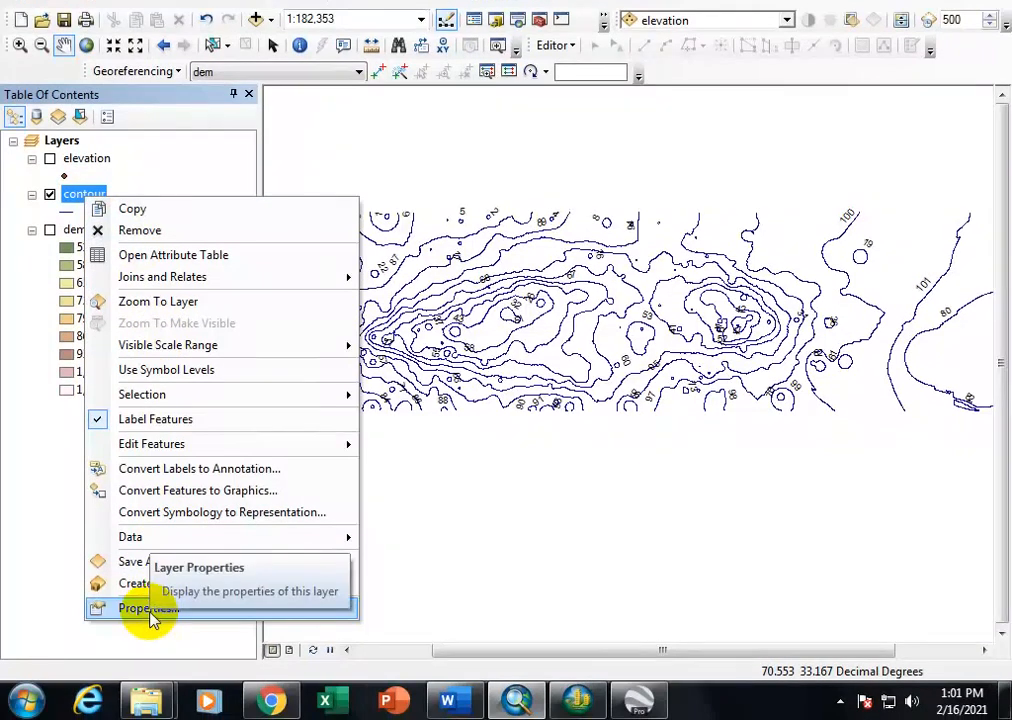
pyautogui.click(148, 609)
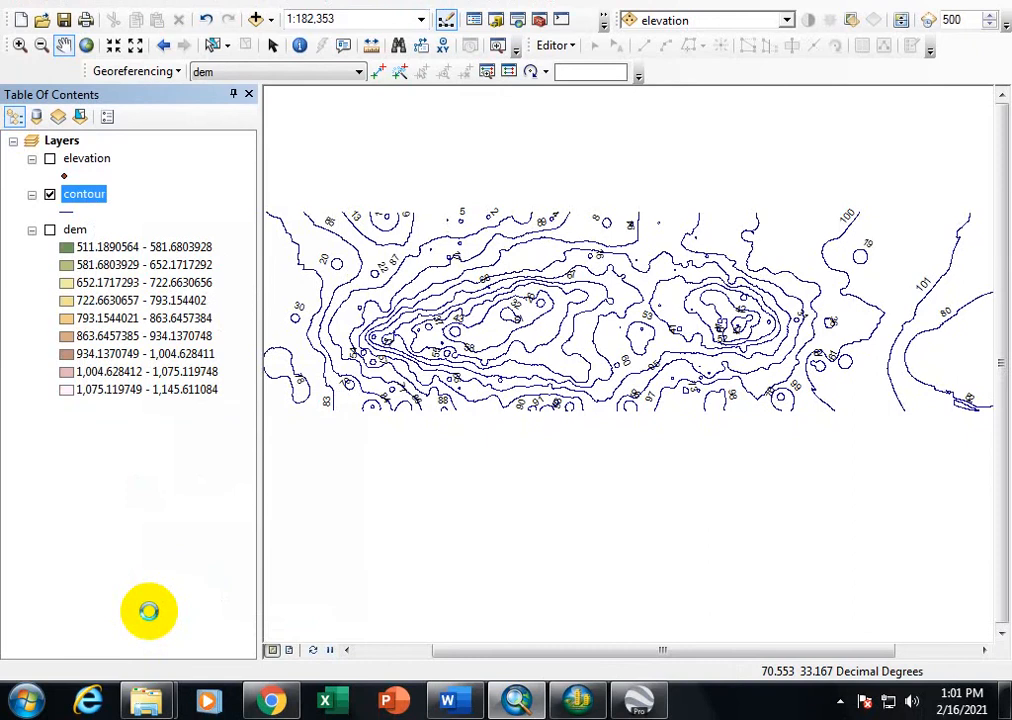
pyautogui.click(594, 109)
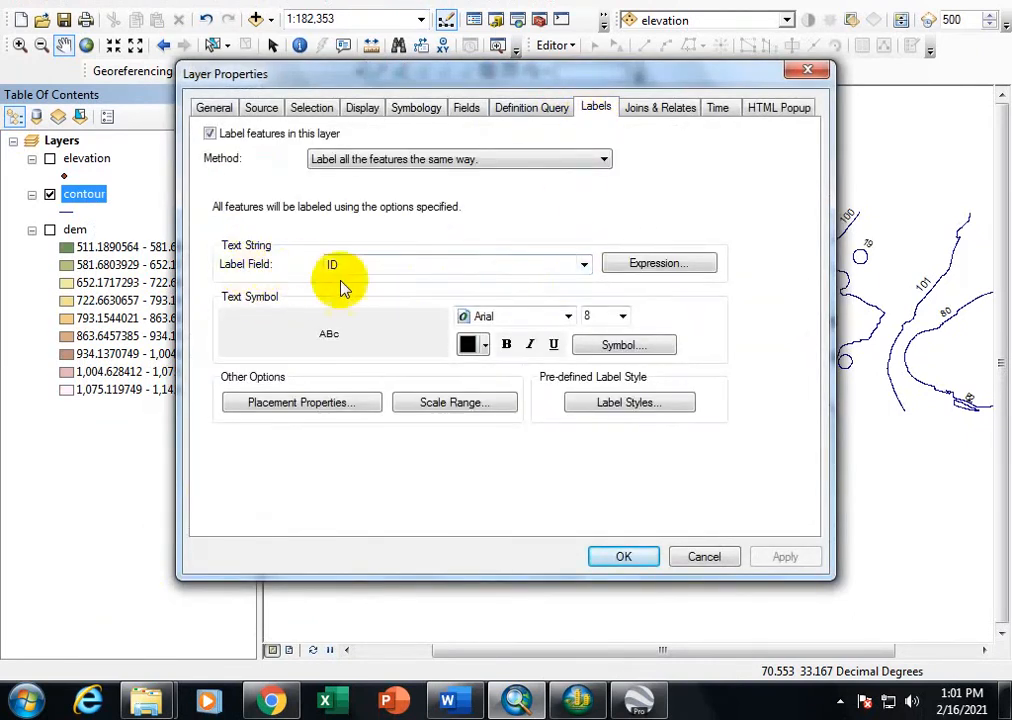
pyautogui.click(584, 264)
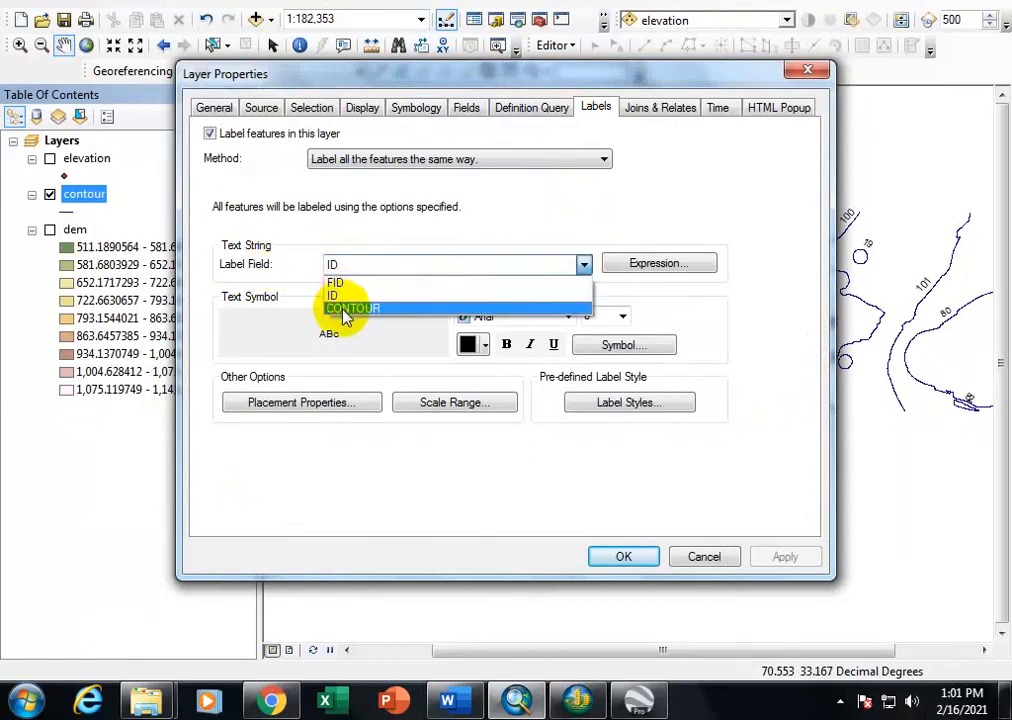
pyautogui.click(342, 309)
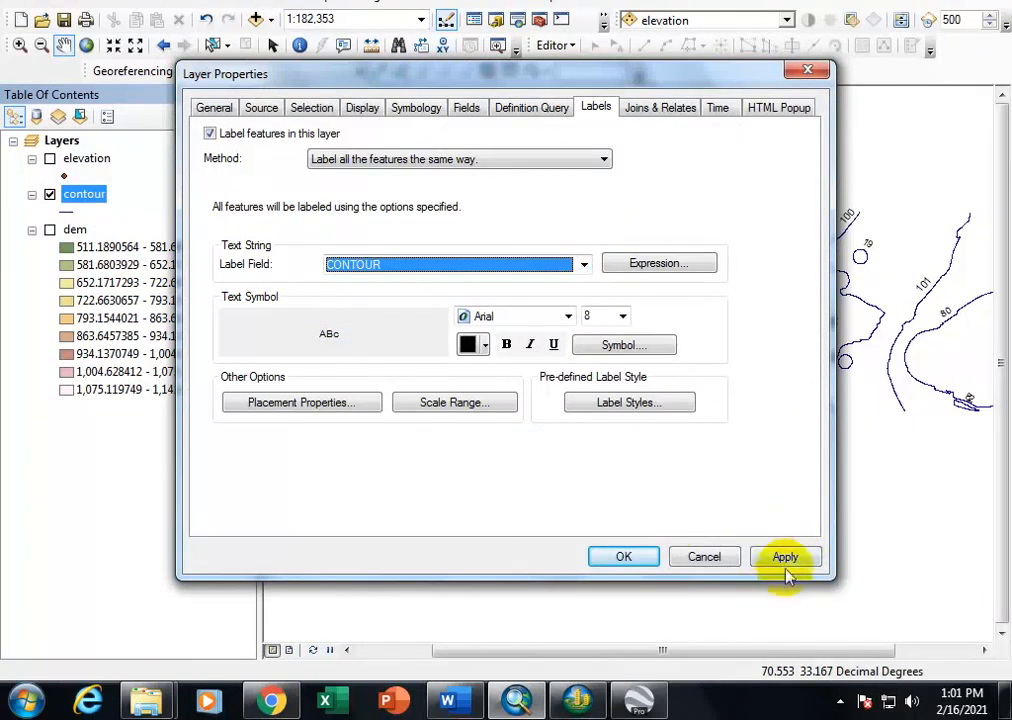
pyautogui.click(786, 557)
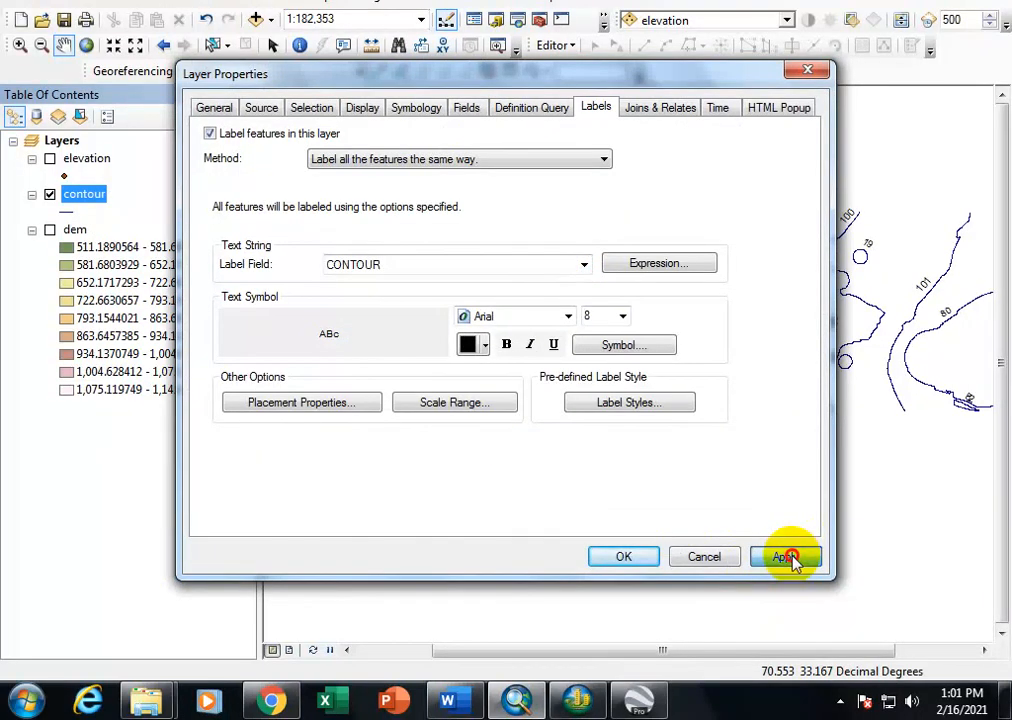
pyautogui.click(624, 557)
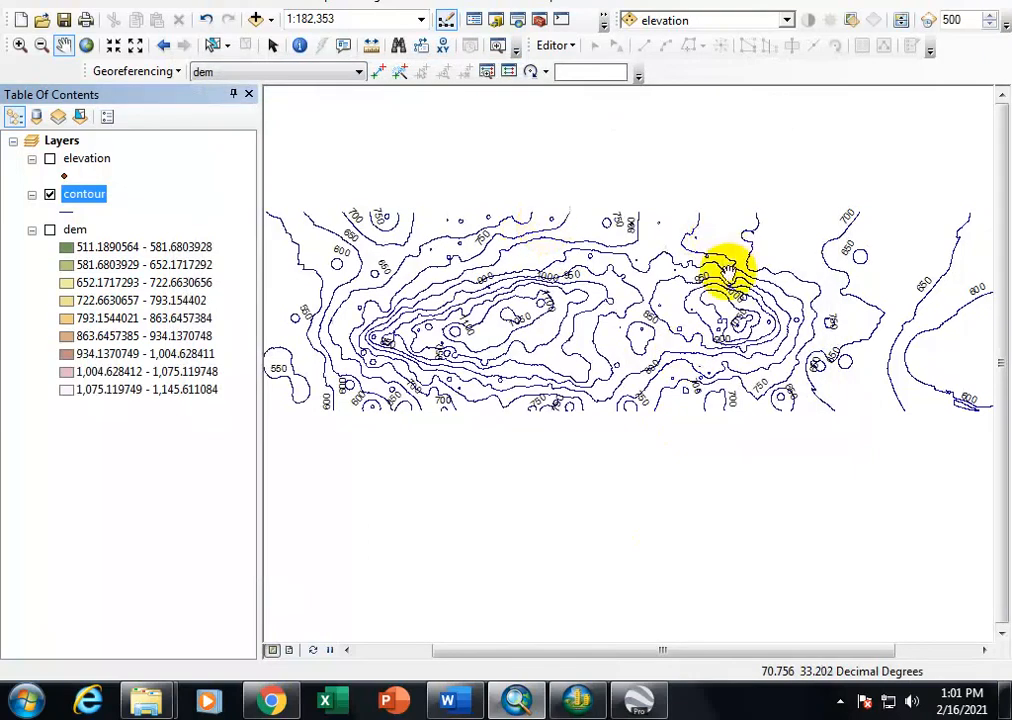
pyautogui.scroll(-1, 728, 272)
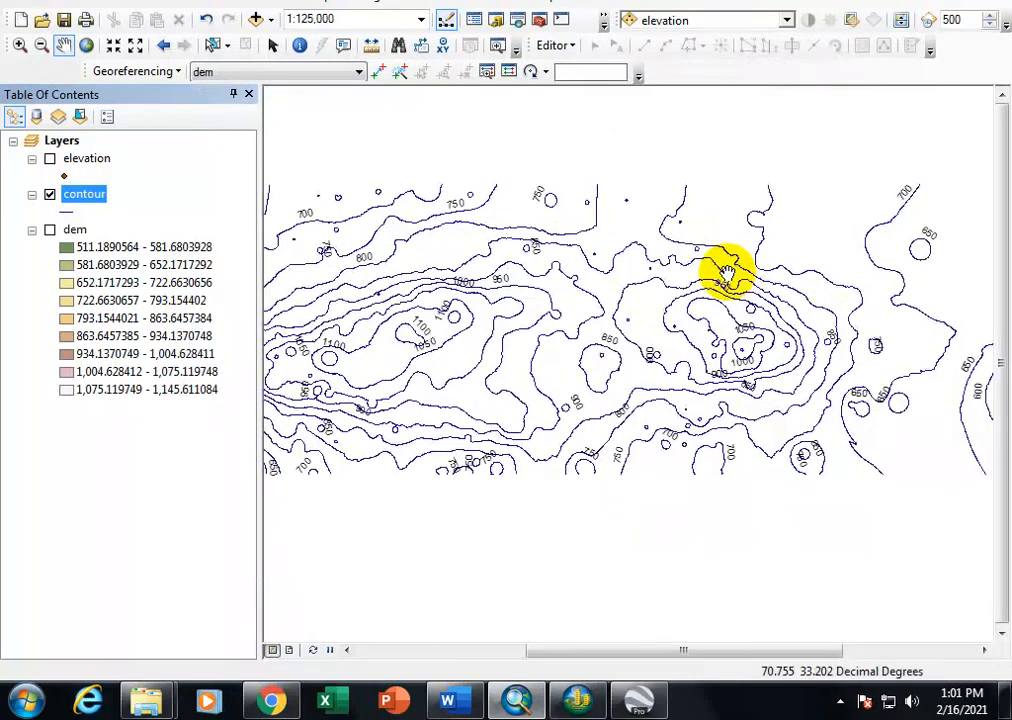
pyautogui.moveTo(497, 328); pyautogui.dragTo(668, 381)
pyautogui.moveTo(535, 411); pyautogui.dragTo(615, 380)
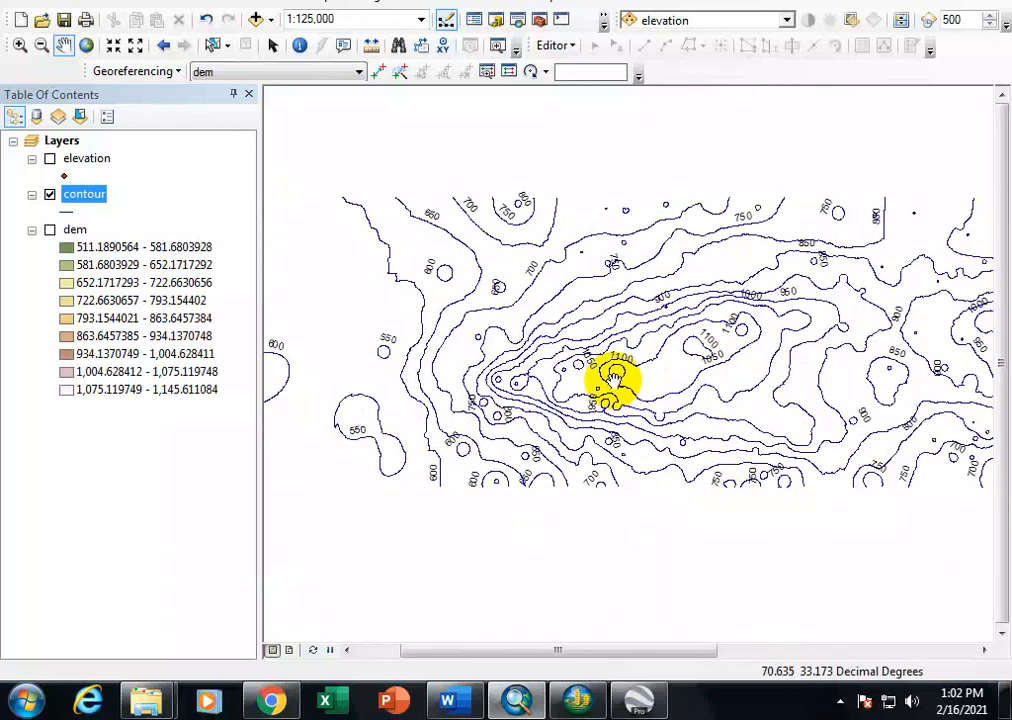